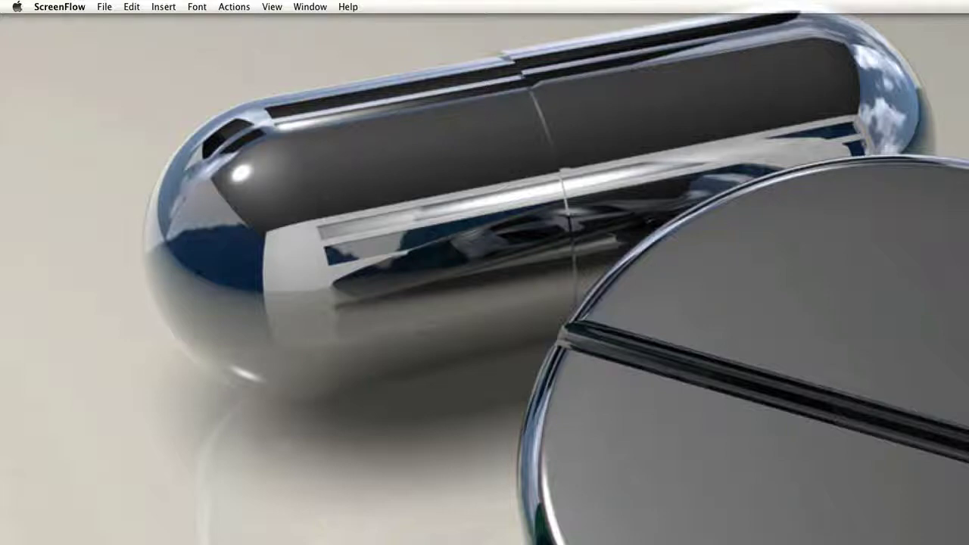
- Create a new 400×200 px document with a transparent background
click(100, 6)
click(104, 14)
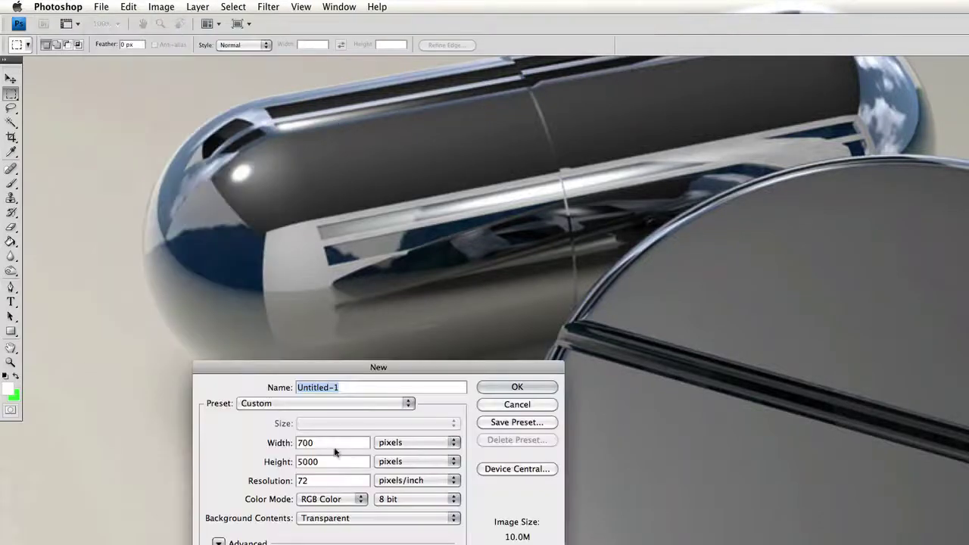
click(309, 445)
key(BackSpace)
key(BackSpace)
key(BackSpace)
text(400)
key(Tab)
text(200)
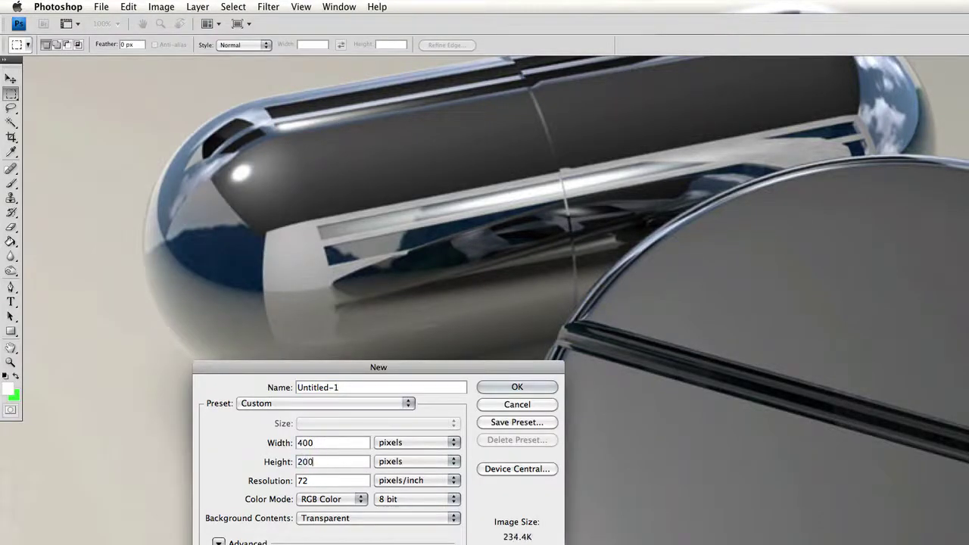
key(Return)
- Browse to Pictures > Resources > Renders and open the (2).png character render
click(101, 6)
click(128, 45)
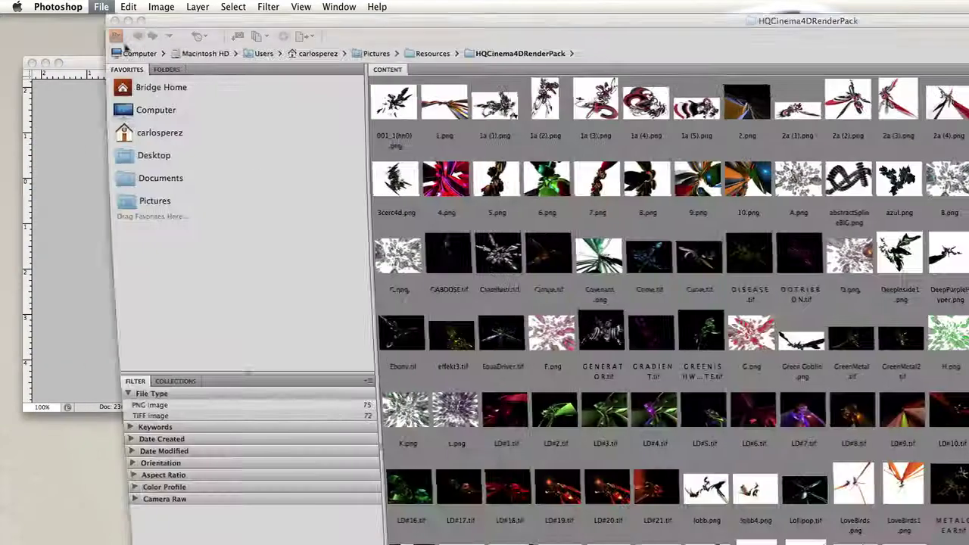
click(129, 20)
click(101, 6)
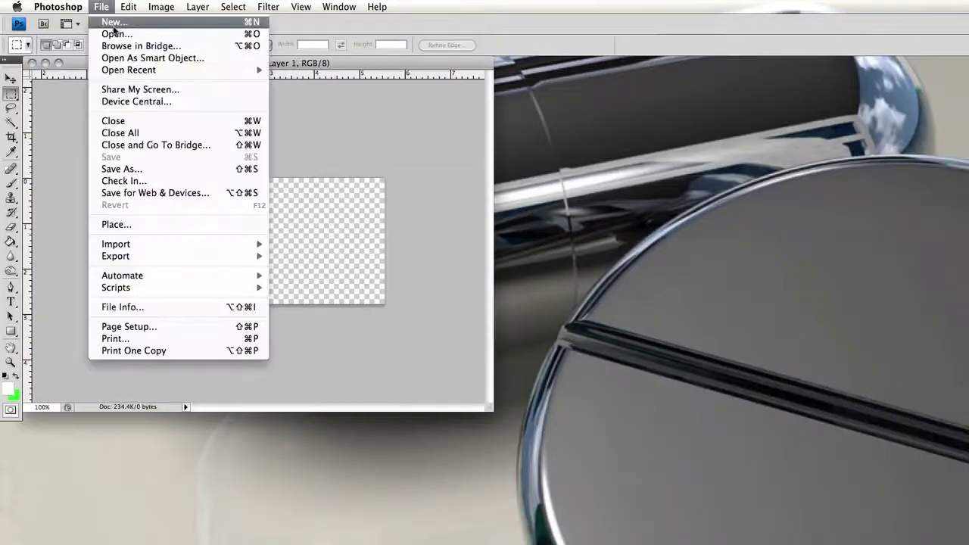
click(107, 32)
click(571, 259)
click(656, 257)
click(776, 259)
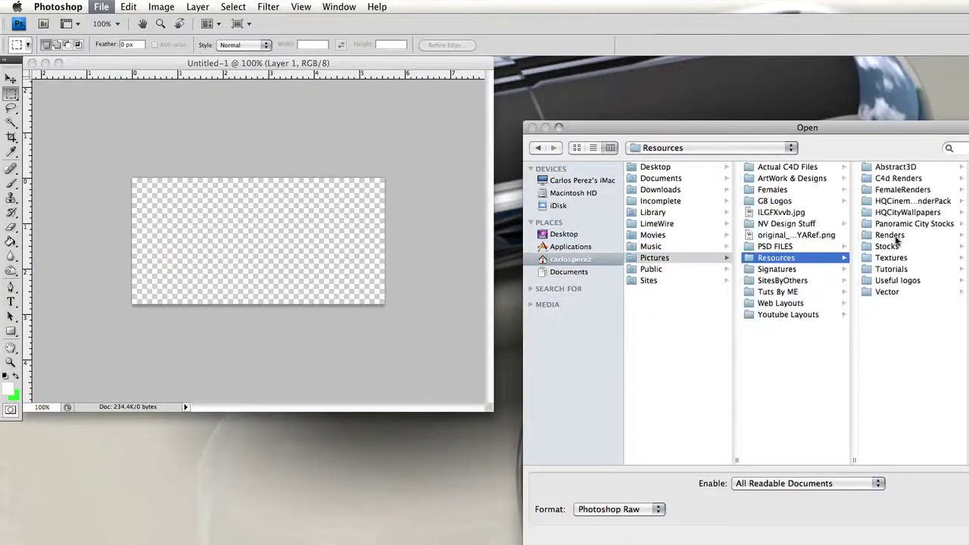
click(889, 235)
click(875, 166)
click(878, 178)
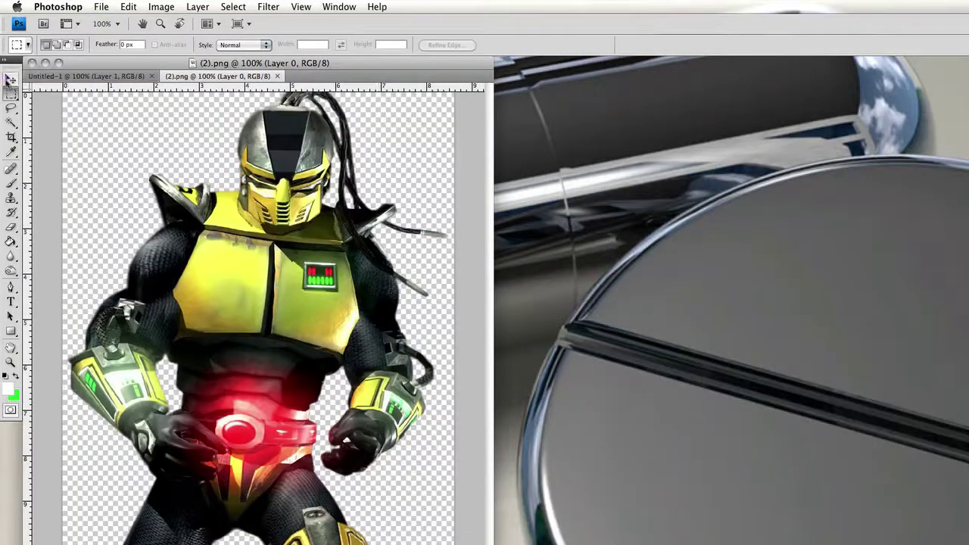
- Open (2).png and resize the Untitled-1 image to 225×400 px
click(85, 76)
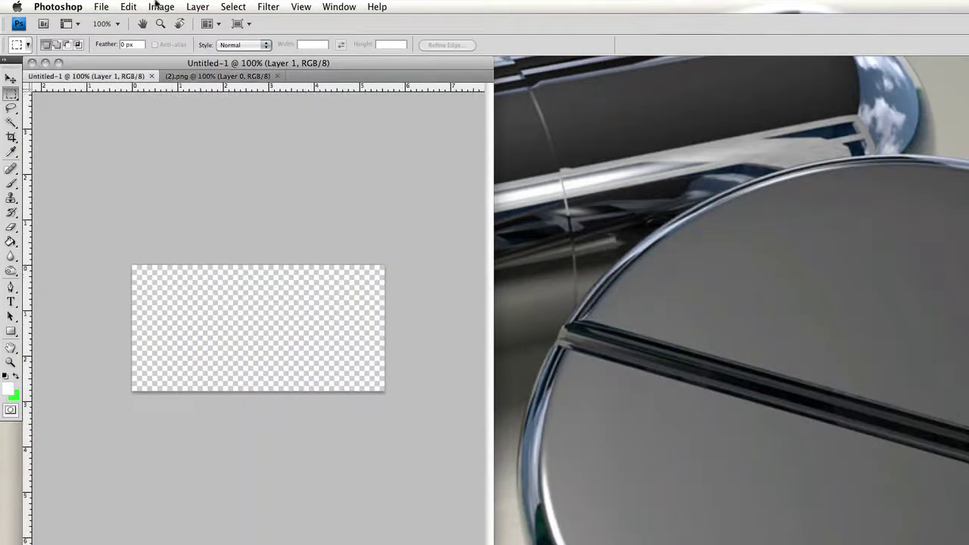
click(161, 6)
click(186, 129)
key(Tab)
text(40)
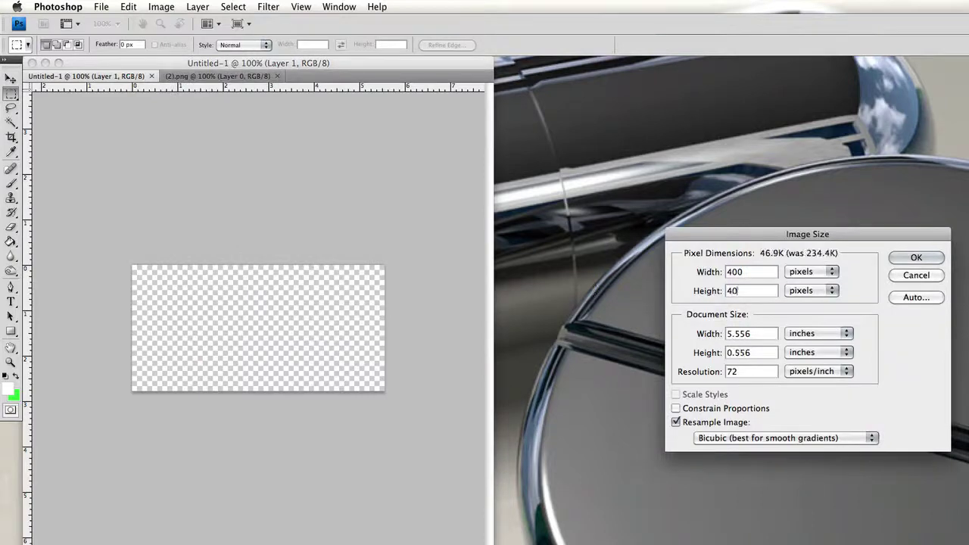
text(0)
key(Tab)
text(225)
key(Return)
- Drag the whole fighter render into Untitled-1 and scale it to fill the portrait canvas, then open Bridge
click(222, 76)
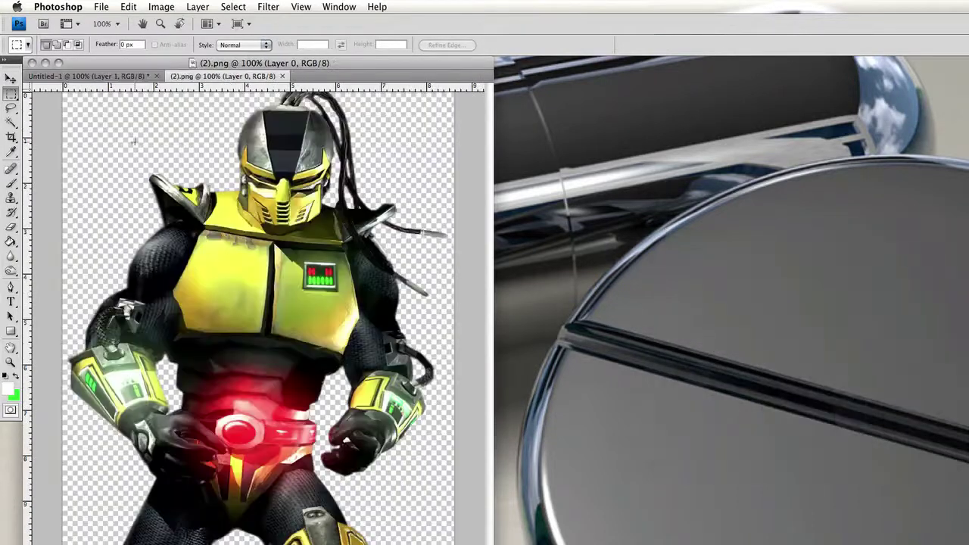
key(ctrl+a)
key(v)
drag(273, 218, 277, 278)
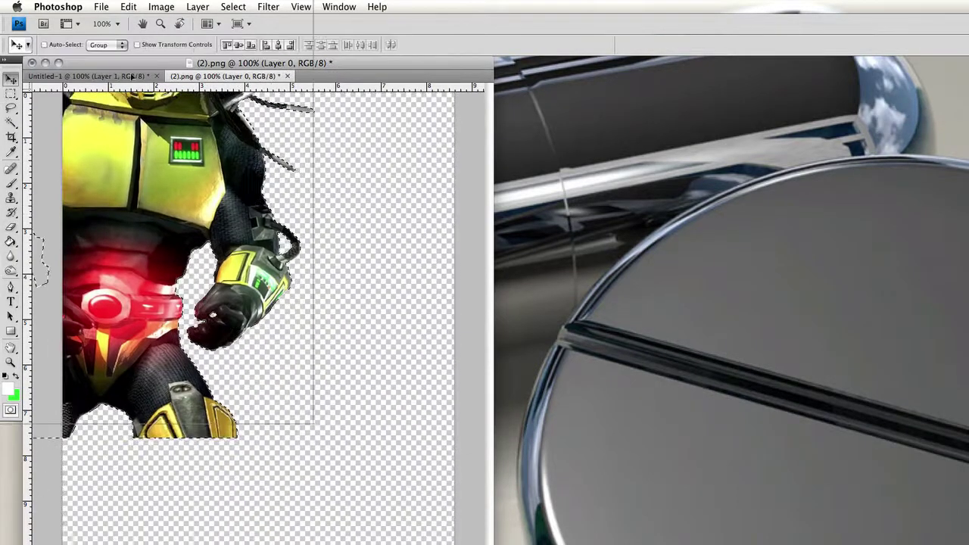
key(ctrl+t)
drag(455, 139, 303, 330)
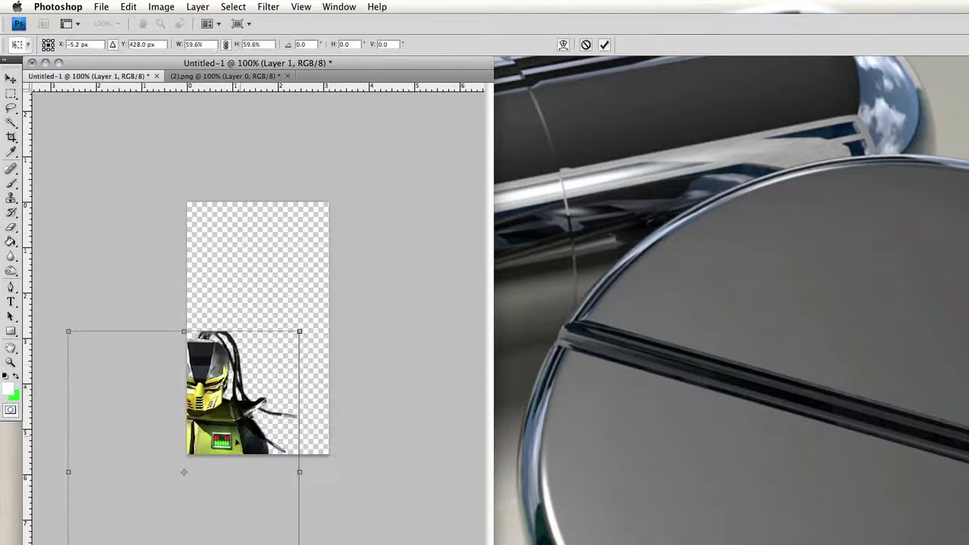
drag(189, 424, 258, 294)
key(Return)
mouse_move(253, 345)
mouse_down()
mouse_move(243, 309)
mouse_move(252, 311)
mouse_up()
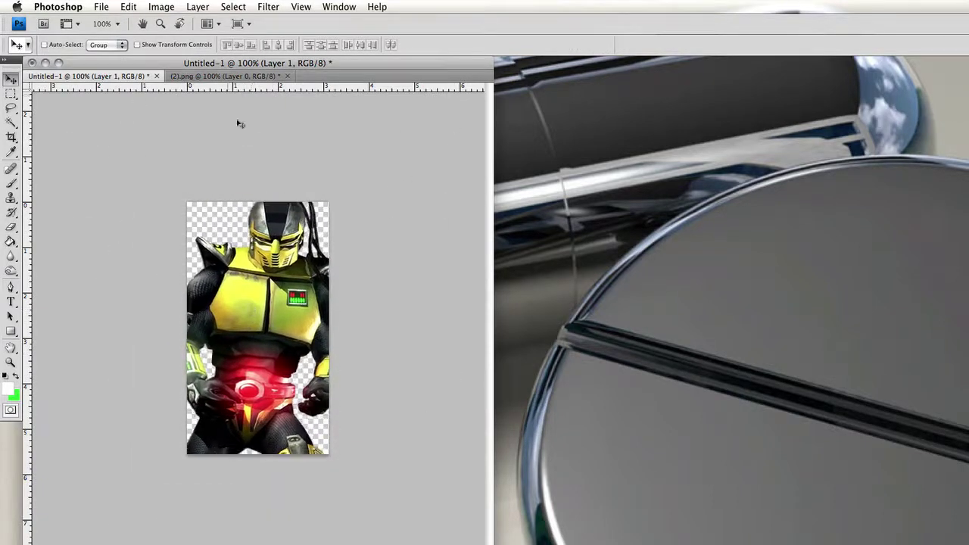
click(102, 6)
click(129, 46)
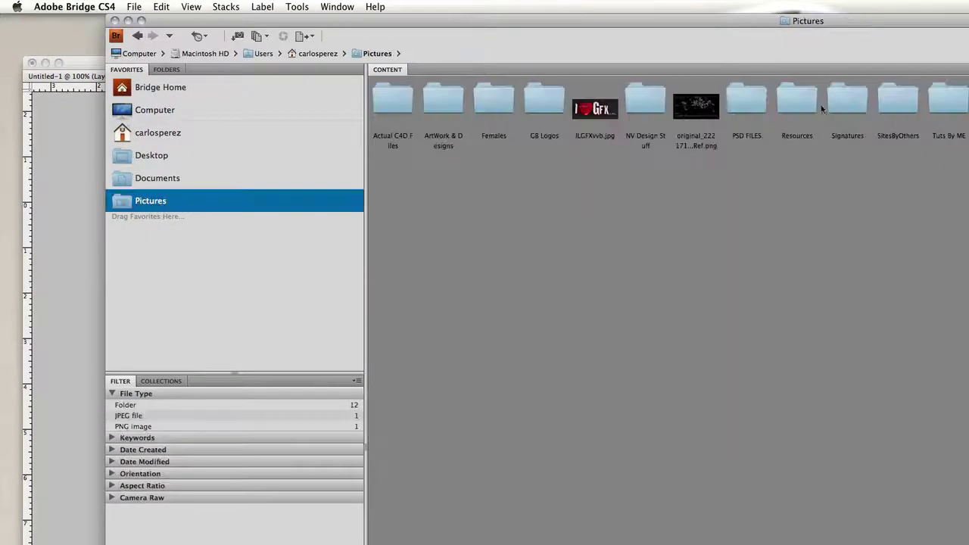
- In Bridge, go into Resources > Stocks, scroll the thumbnails and select the war_at_surabaya image
double_click(822, 110)
double_click(747, 114)
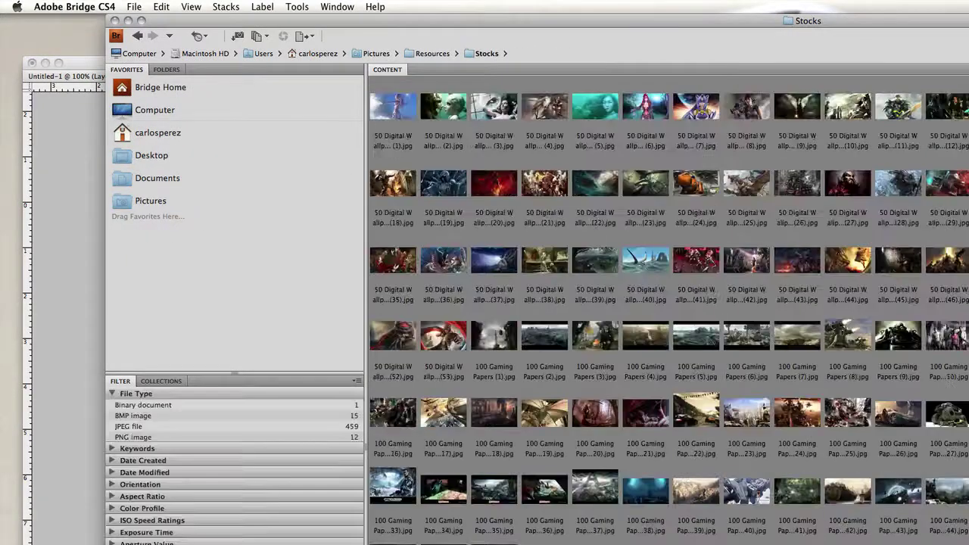
scroll(781, 513, down, 3)
scroll(782, 513, down, 3)
scroll(782, 513, down, 3)
scroll(781, 513, down, 3)
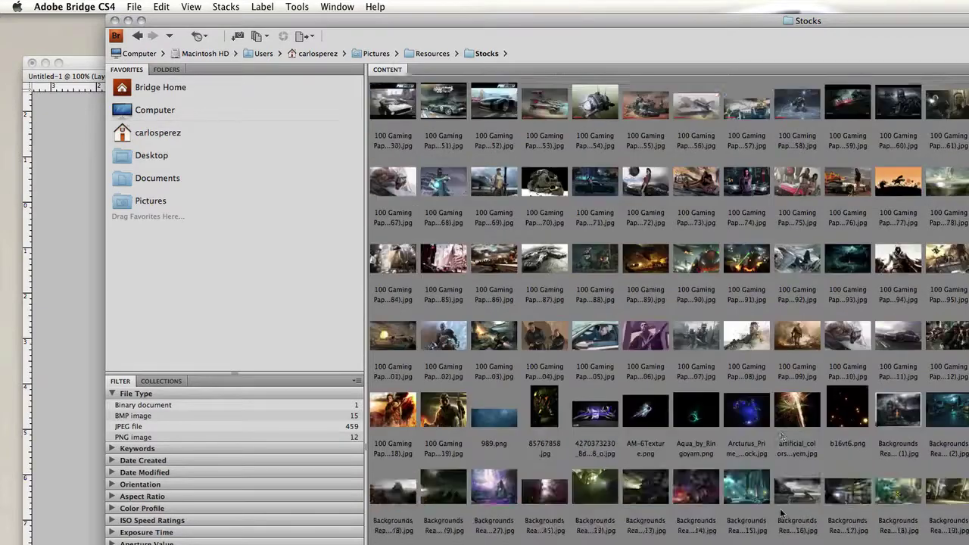
scroll(781, 514, down, 3)
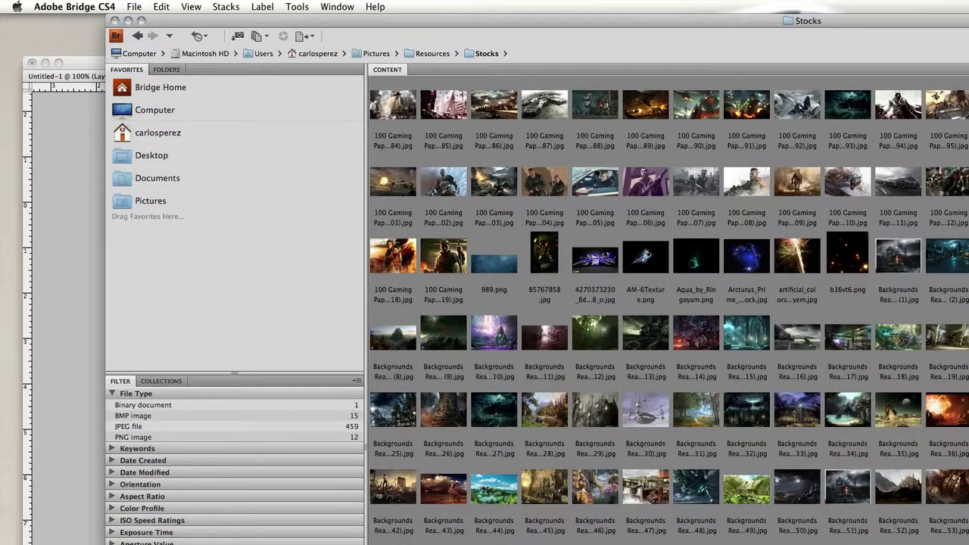
scroll(670, 308, down, 5)
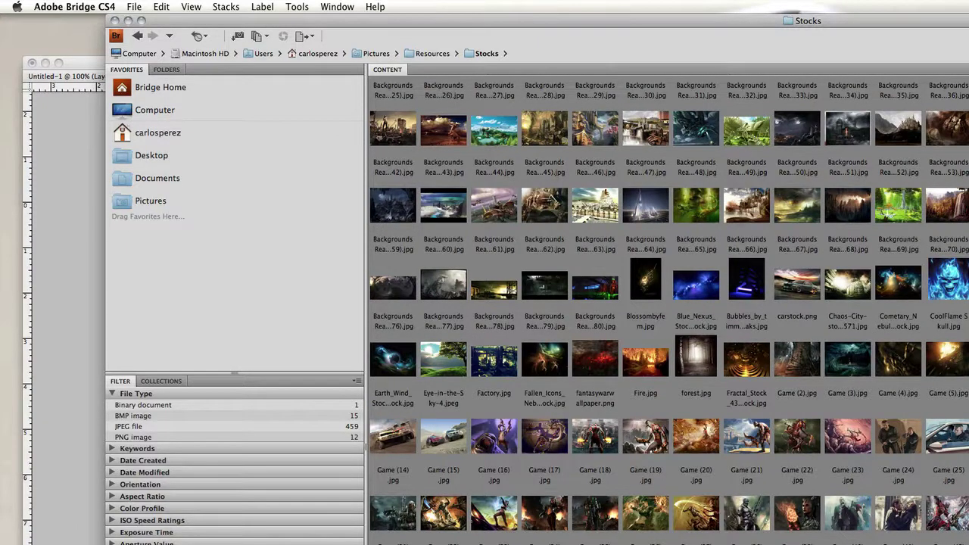
scroll(494, 447, down, 4)
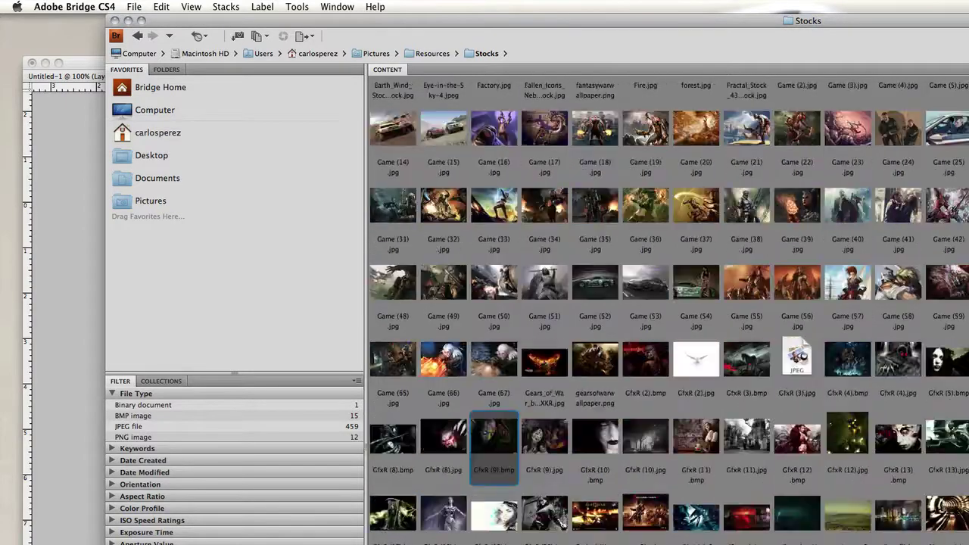
click(637, 515)
scroll(666, 303, down, 3)
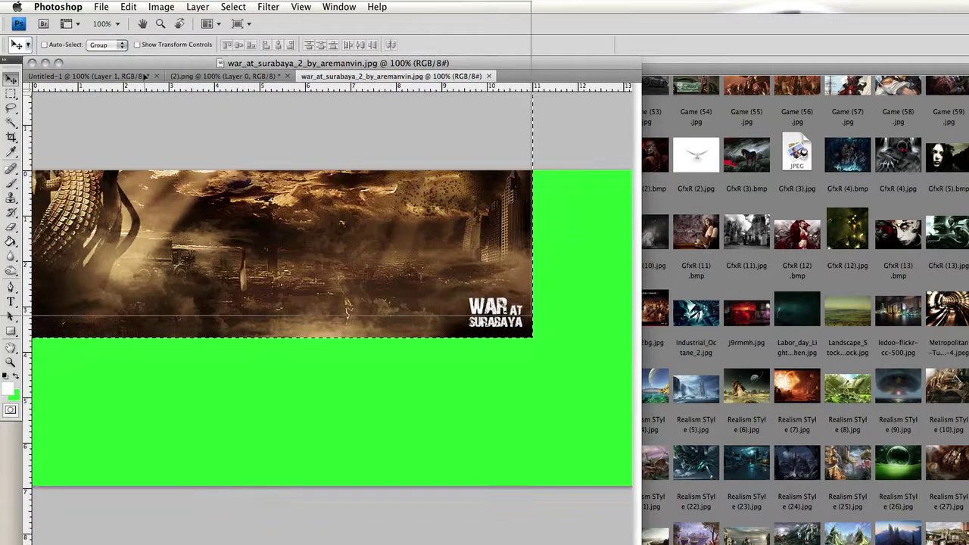
- Move the sepia war scene behind the fighter, shift it, and duplicate the fighter layer
key(ctrl+bracketleft)
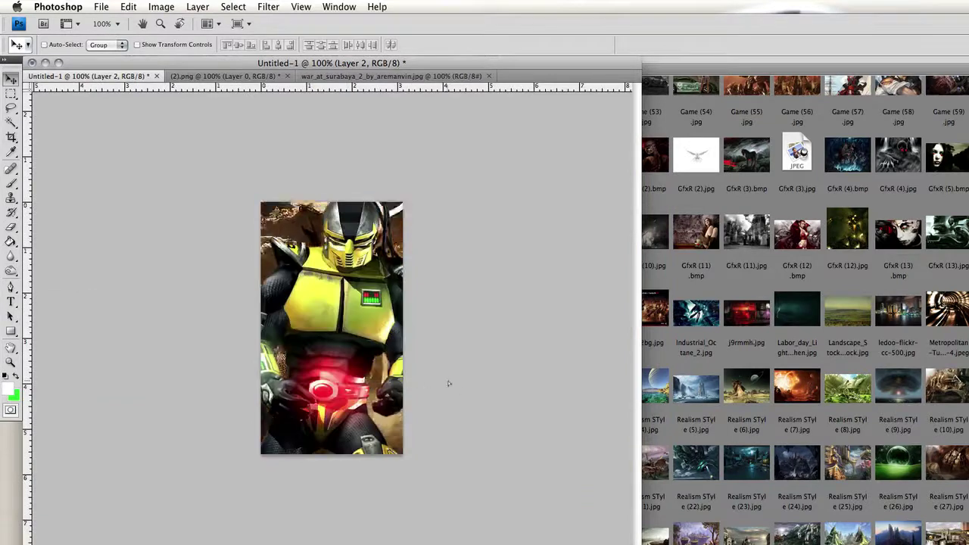
drag(324, 371, 449, 397)
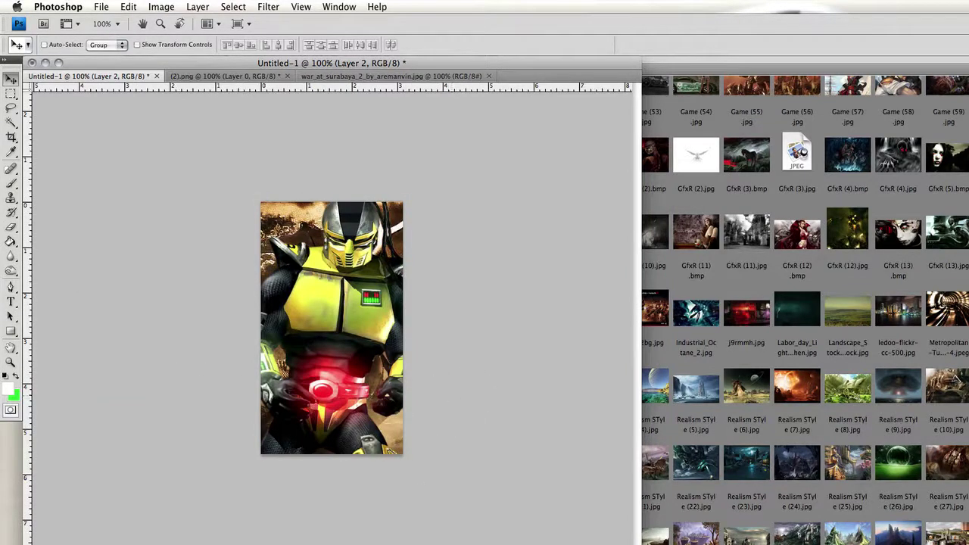
key(ctrl+j)
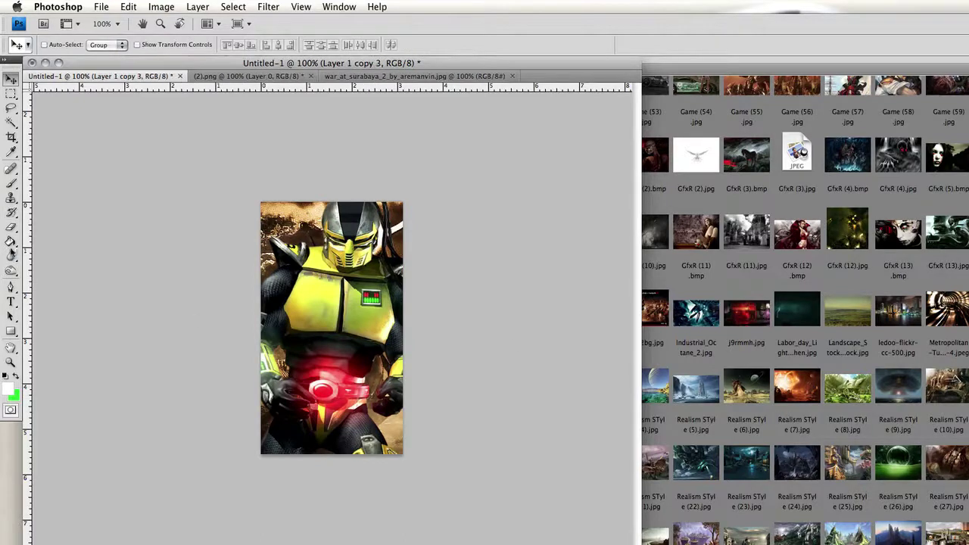
drag(11, 250, 46, 295)
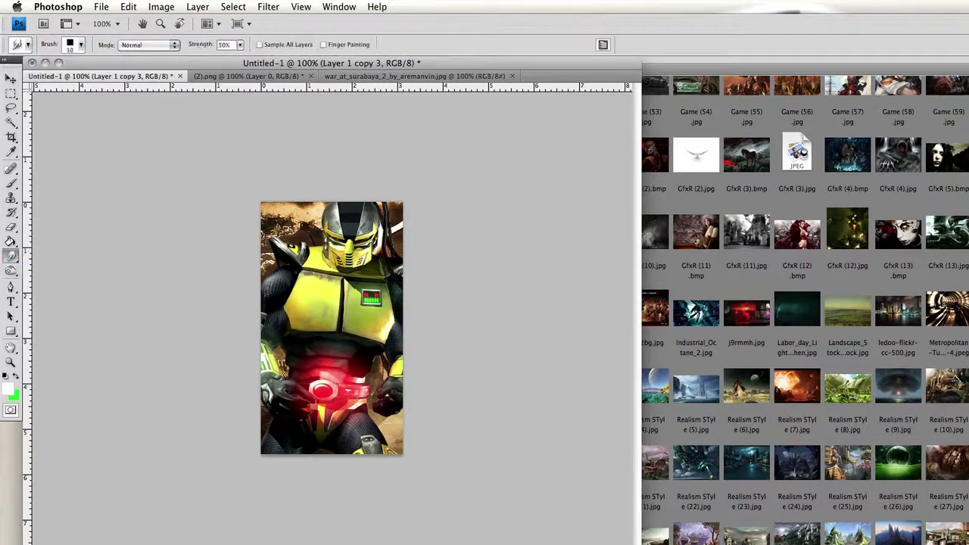
- Merge the fighter copies and smudge the left and torso edges with a 35 px brush
key(ctrl+shift+e)
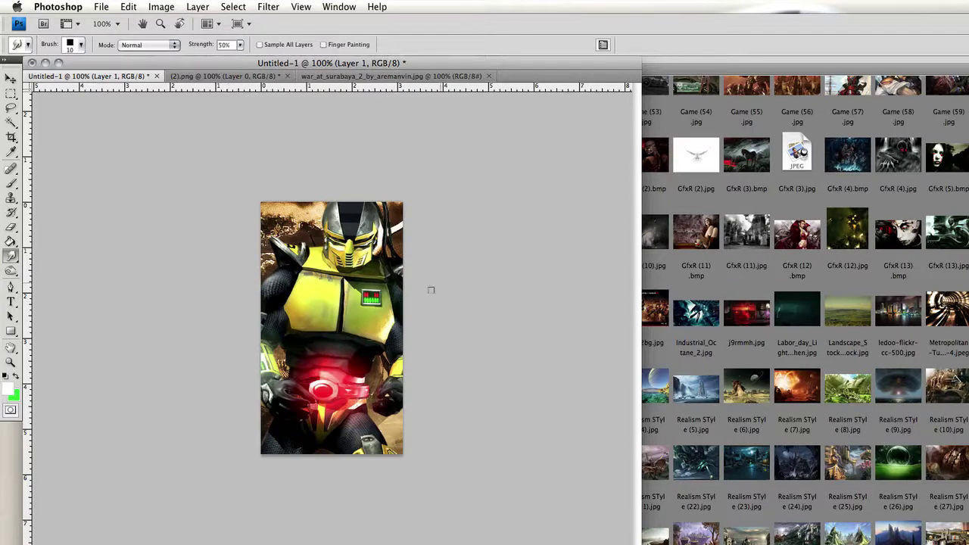
mouse_move(264, 274)
mouse_down()
mouse_move(249, 386)
mouse_move(258, 376)
mouse_up()
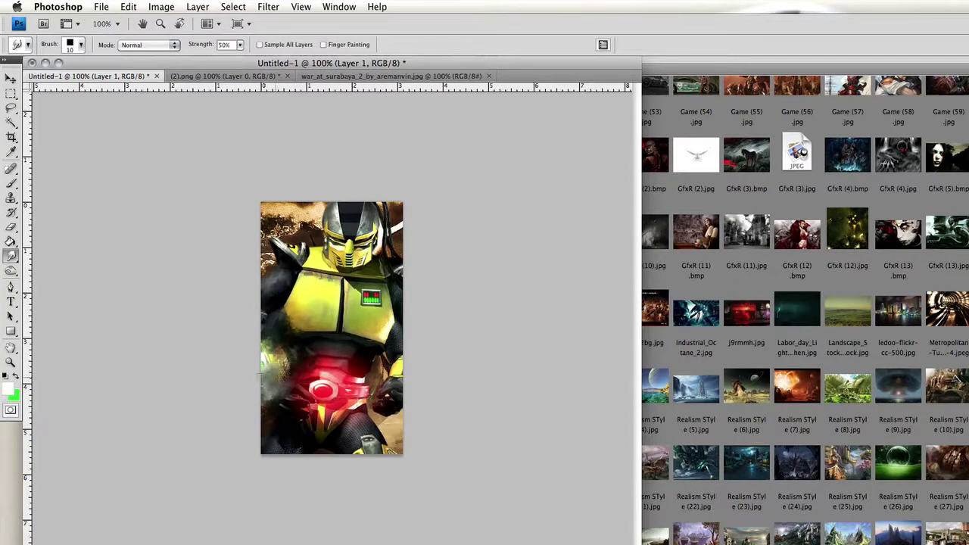
click(81, 44)
drag(35, 85, 42, 85)
mouse_move(353, 172)
mouse_down()
mouse_move(287, 273)
mouse_move(347, 227)
mouse_move(373, 381)
mouse_move(282, 406)
mouse_up()
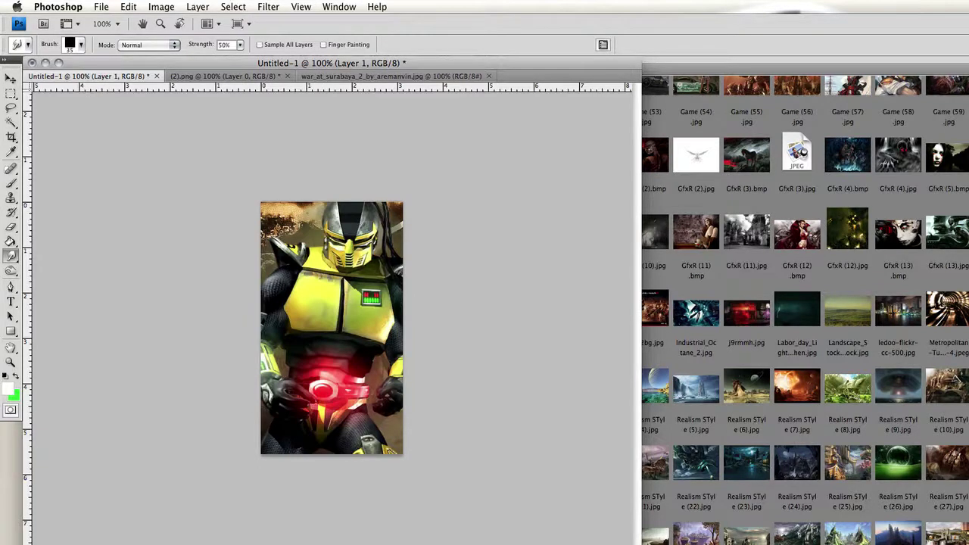
- Duplicate the layer, smudge the belt and shoulder, then undo back to the sharp fighter
key(ctrl+j)
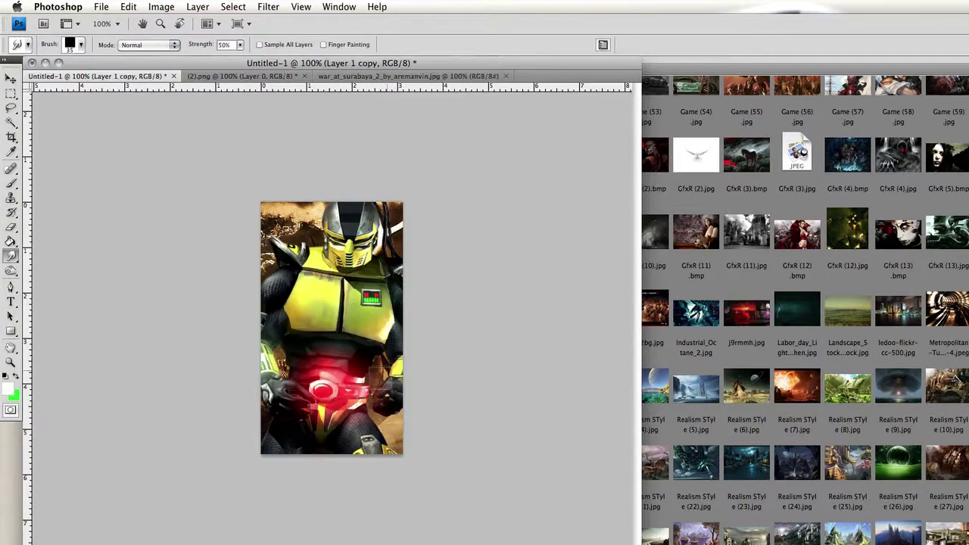
drag(371, 432, 391, 384)
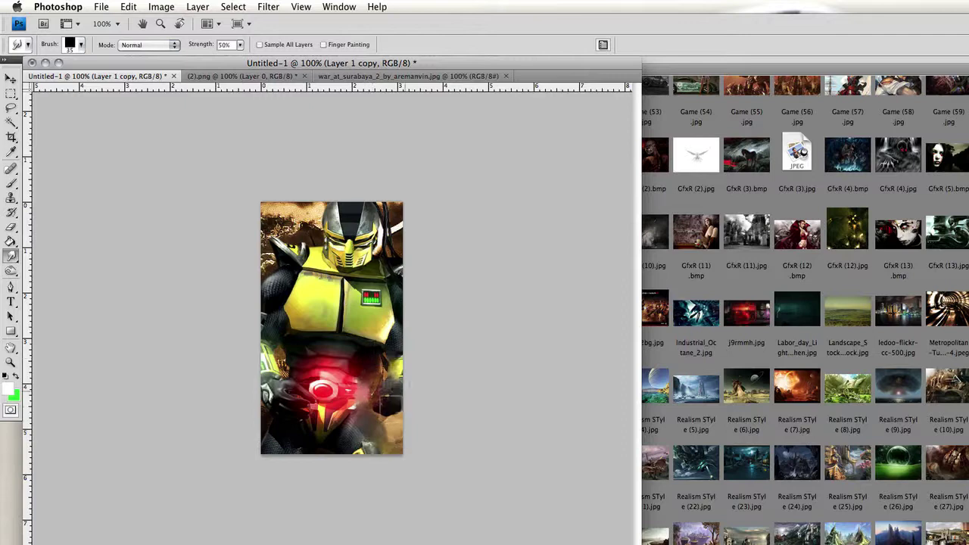
mouse_move(269, 265)
mouse_down()
mouse_move(377, 215)
mouse_move(245, 321)
mouse_move(261, 448)
mouse_move(366, 472)
mouse_move(288, 303)
mouse_move(356, 227)
mouse_move(359, 393)
mouse_up()
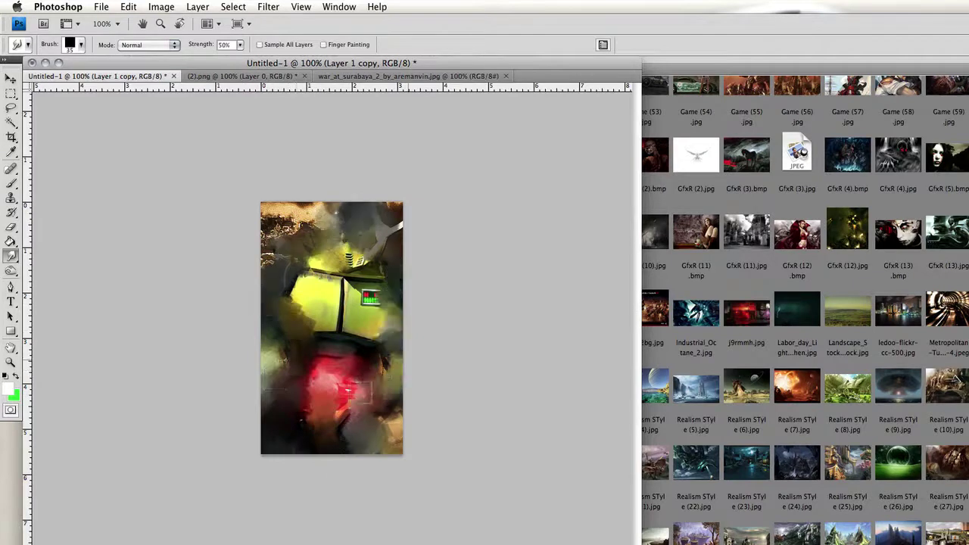
key(ctrl+j)
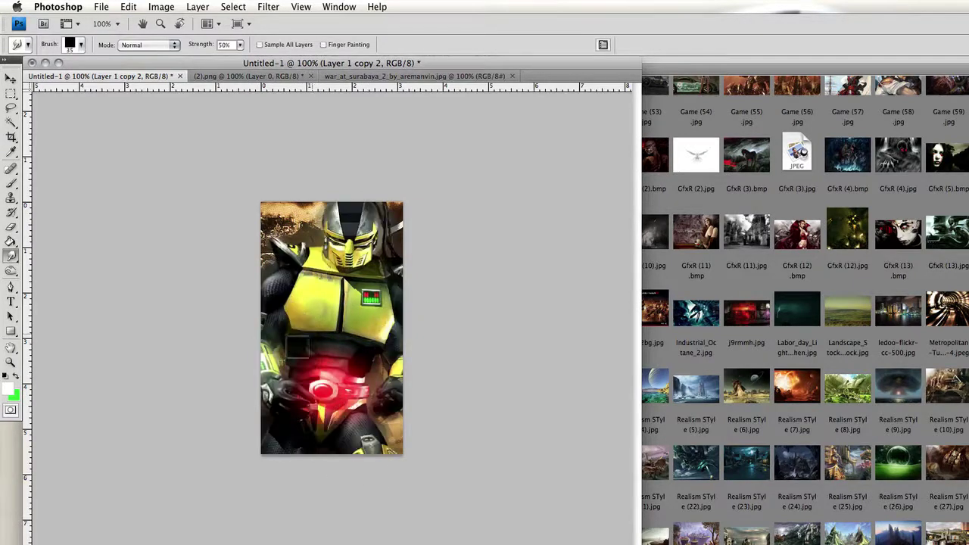
key(ctrl+z)
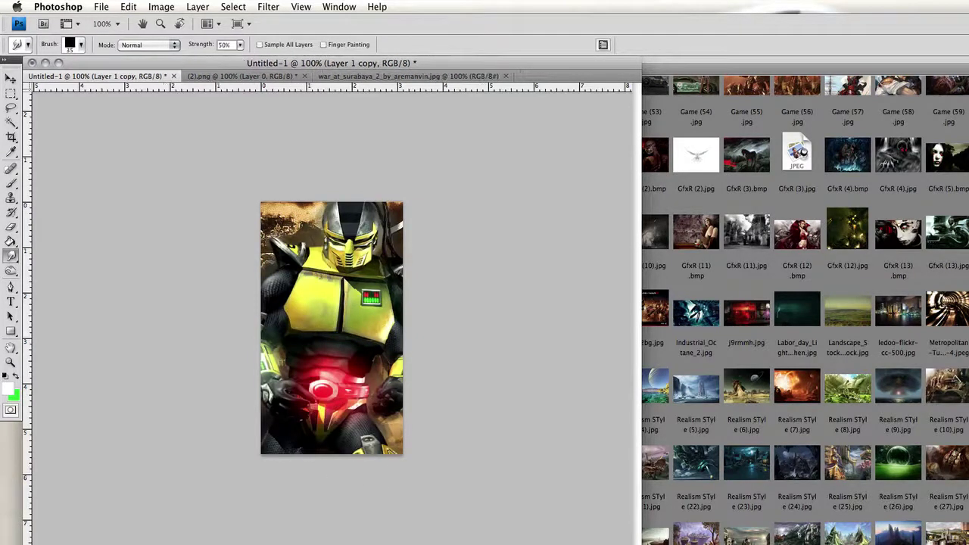
key(ctrl+z)
- Try a Gaussian Blur on the layer and undo it
click(268, 6)
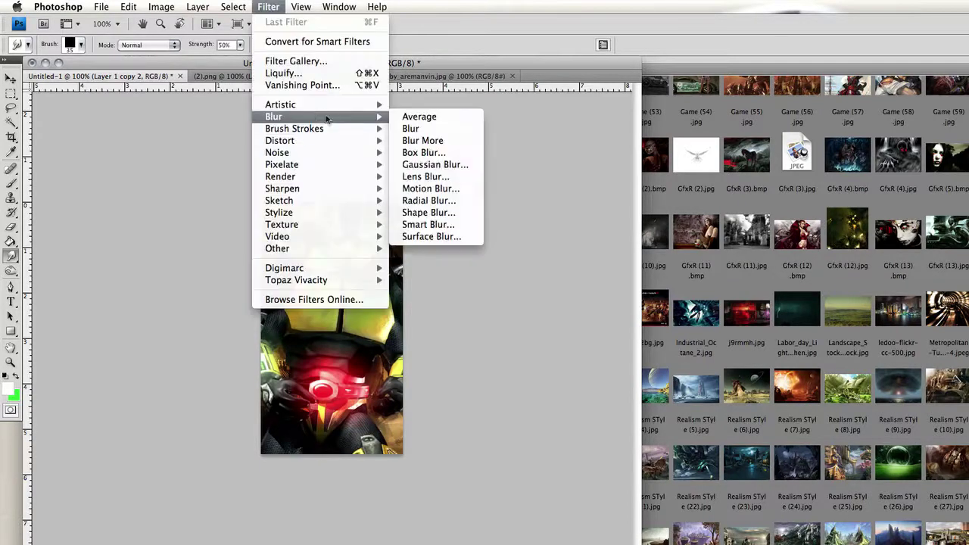
click(433, 162)
click(879, 256)
key(ctrl+z)
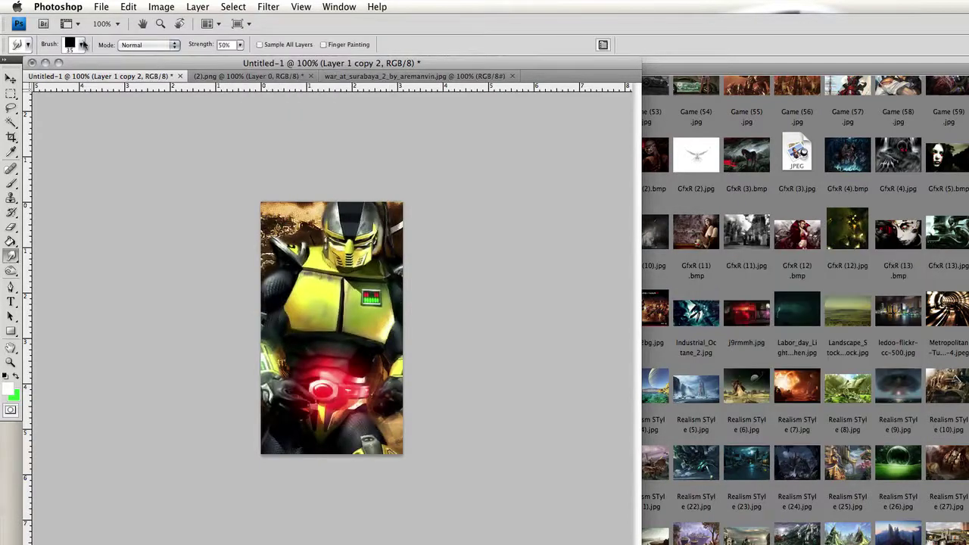
- Smudge the right hip and upper-right shoulder edges with a 12 px brush, then check the Vibrance and Photo Filter layers
click(81, 45)
drag(28, 78, 22, 78)
key(Return)
mouse_move(392, 371)
mouse_down()
mouse_move(372, 373)
mouse_move(388, 373)
mouse_up()
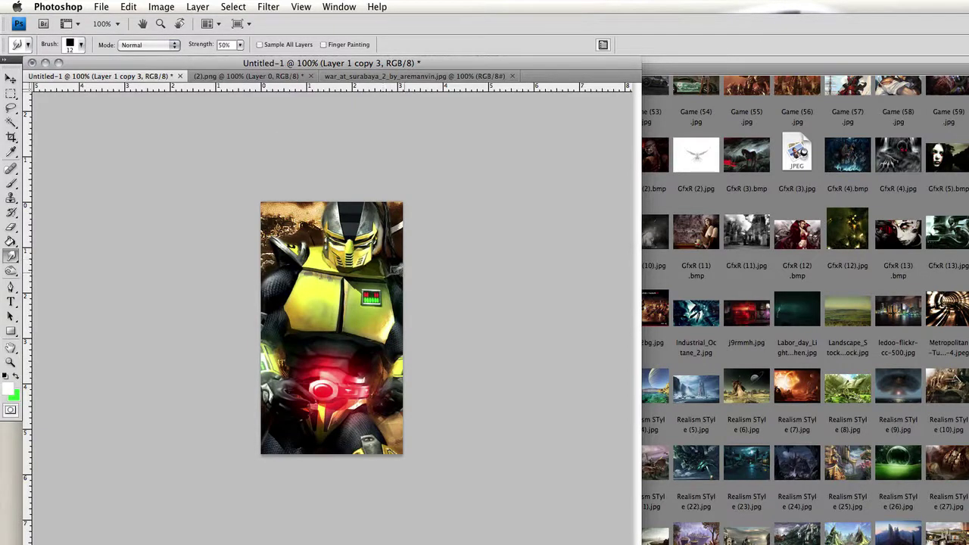
drag(392, 231, 383, 231)
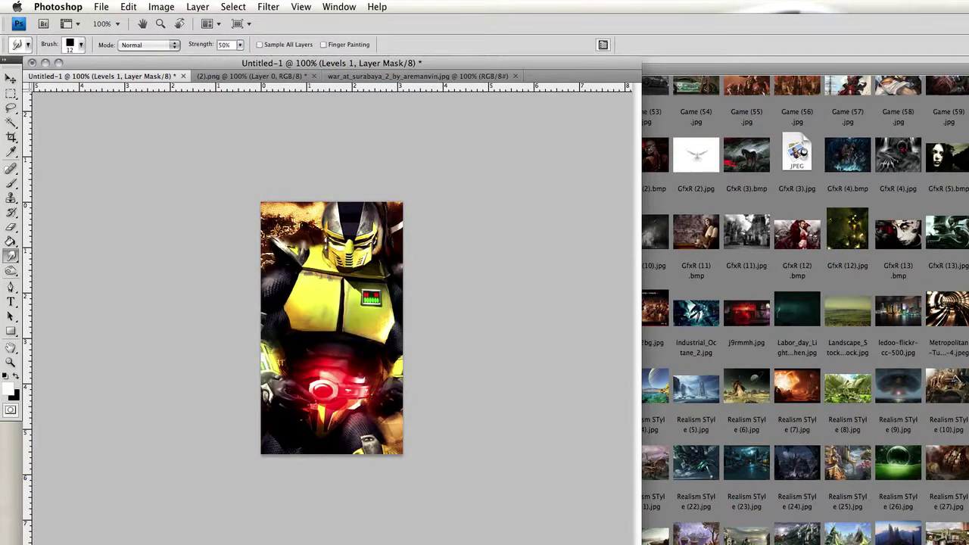
key(alt+bracketleft)
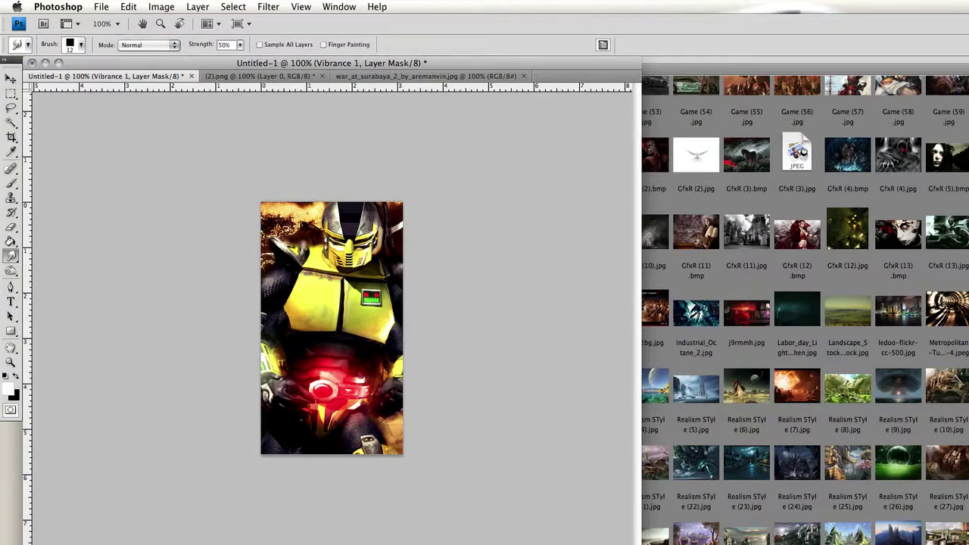
key(alt+bracketright)
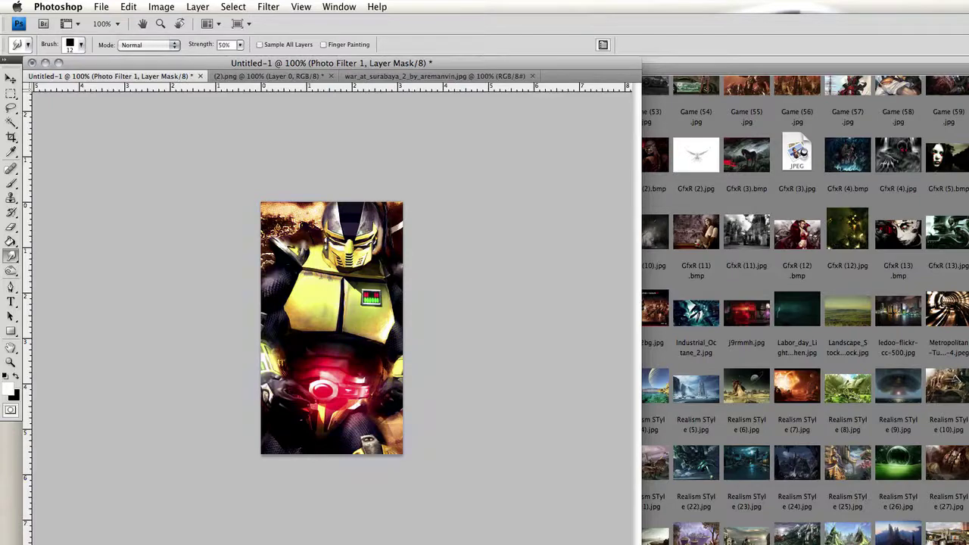
- In Bridge, go to Resources > HQCinema4DRenderPack and select Pack10.png
click(830, 315)
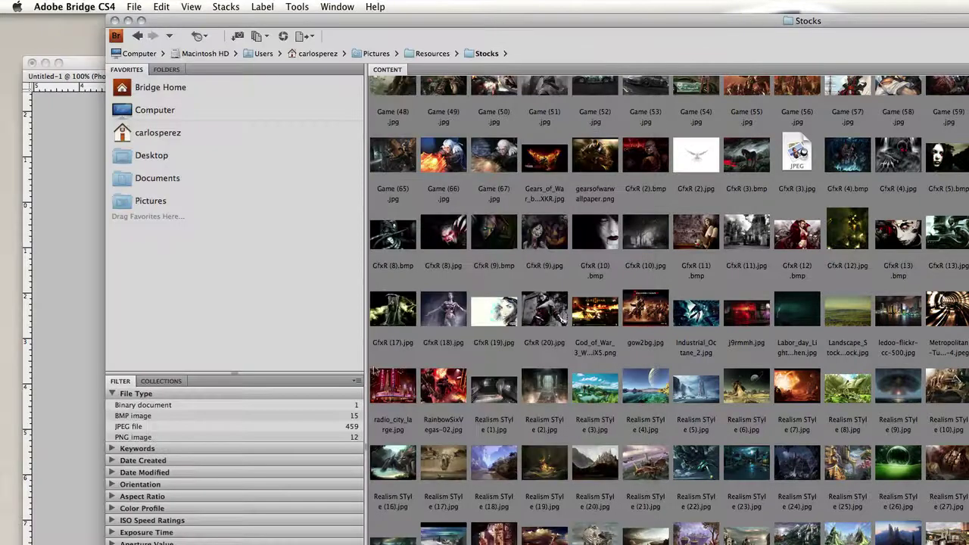
click(165, 197)
double_click(780, 108)
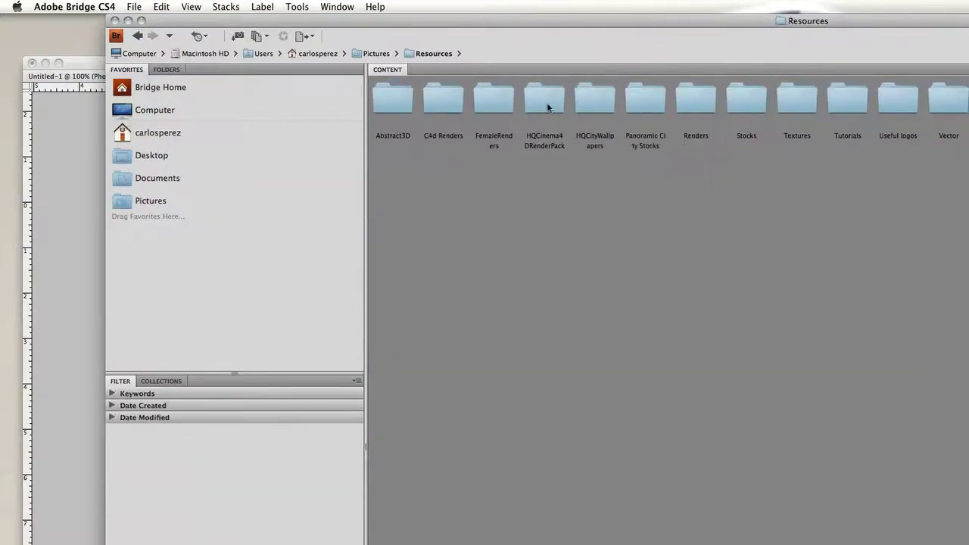
double_click(549, 108)
click(747, 541)
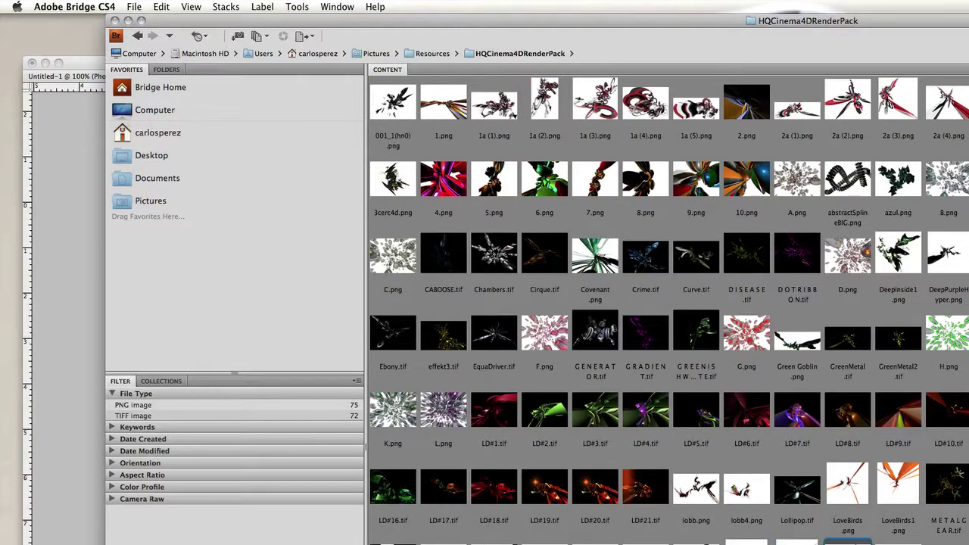
- Bring the Pack10 render strands into Untitled-1 and rotate them about -90°
key(v)
key(ctrl+plus)
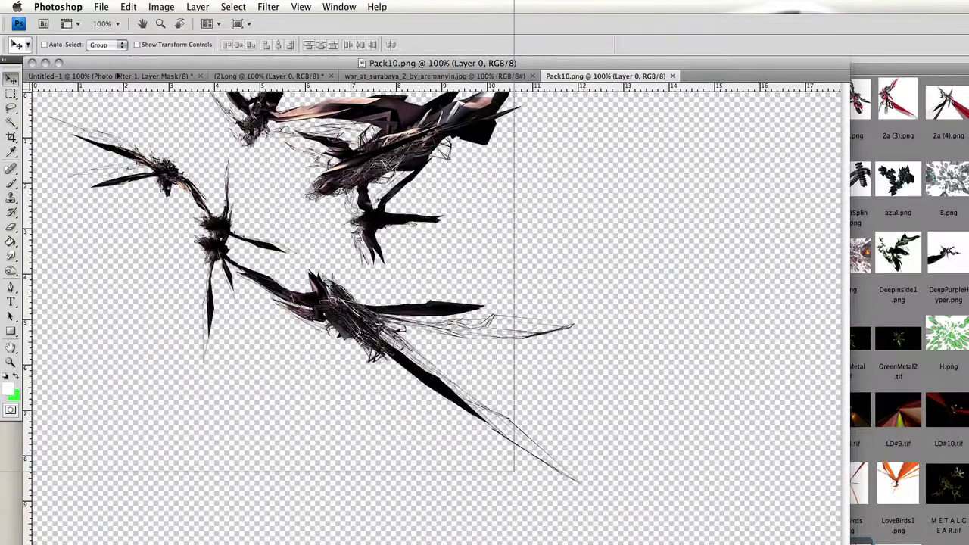
click(118, 76)
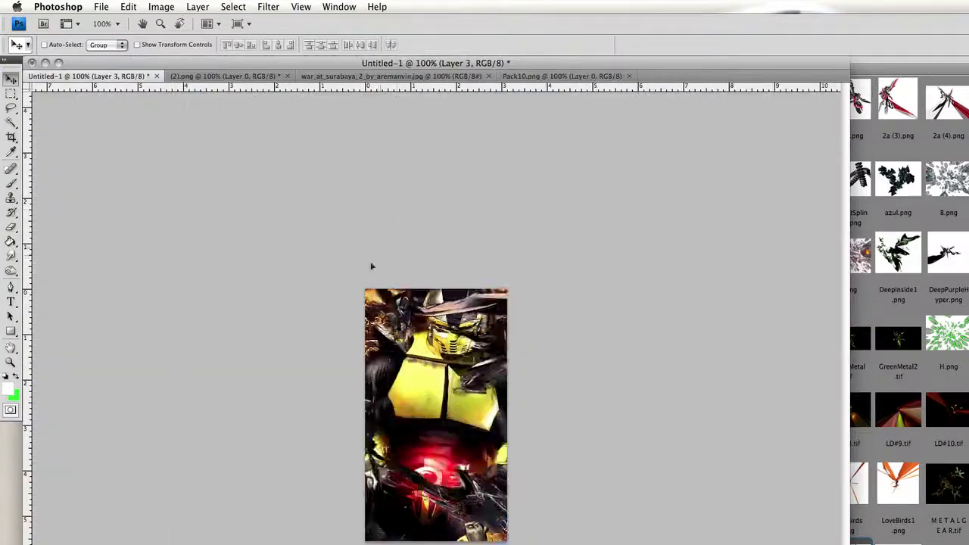
key(ctrl+t)
mouse_move(704, 318)
mouse_down()
mouse_move(196, 281)
mouse_move(511, 532)
mouse_up()
key(Return)
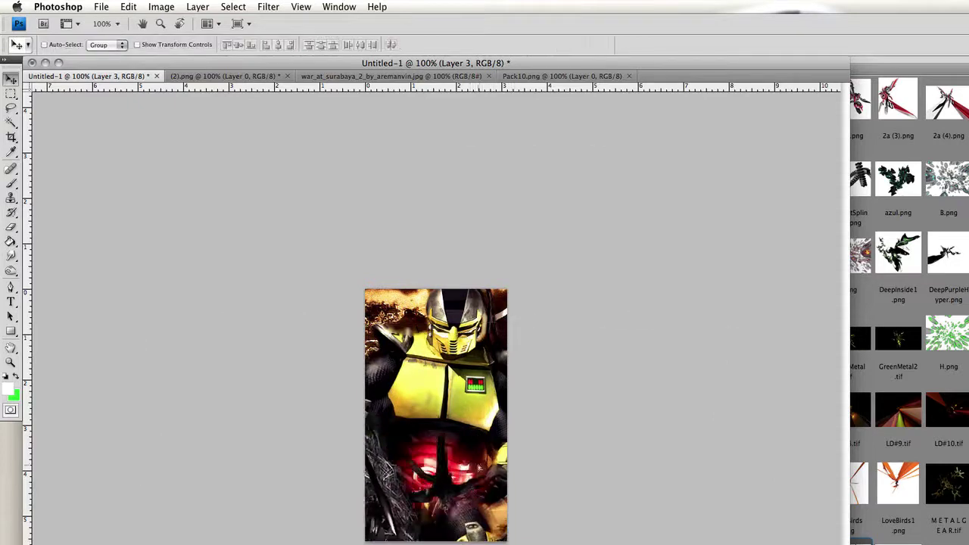
- Drag a copy of the strands lower, erase the dark spike right of centre, and duplicate again
mouse_move(478, 469)
mouse_down()
mouse_move(479, 525)
mouse_move(500, 485)
mouse_up()
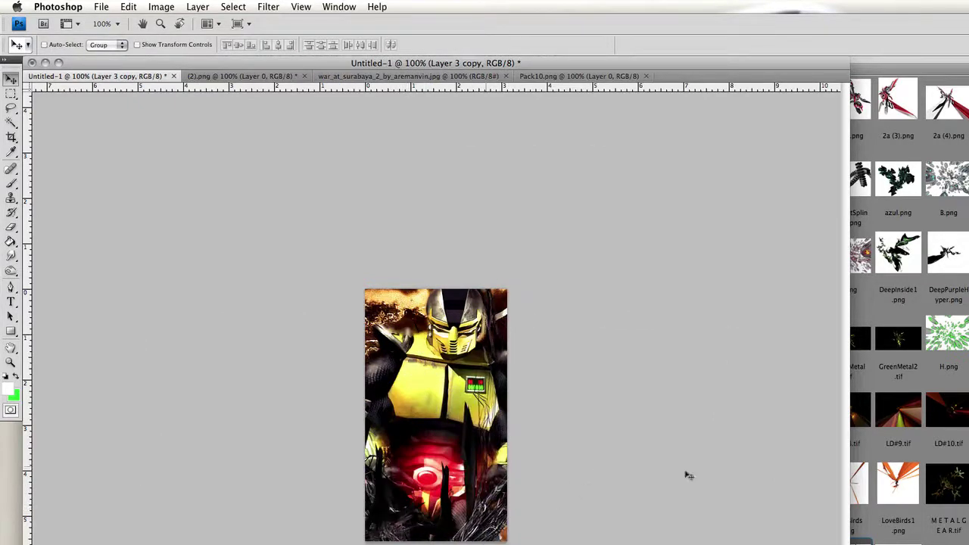
click(12, 228)
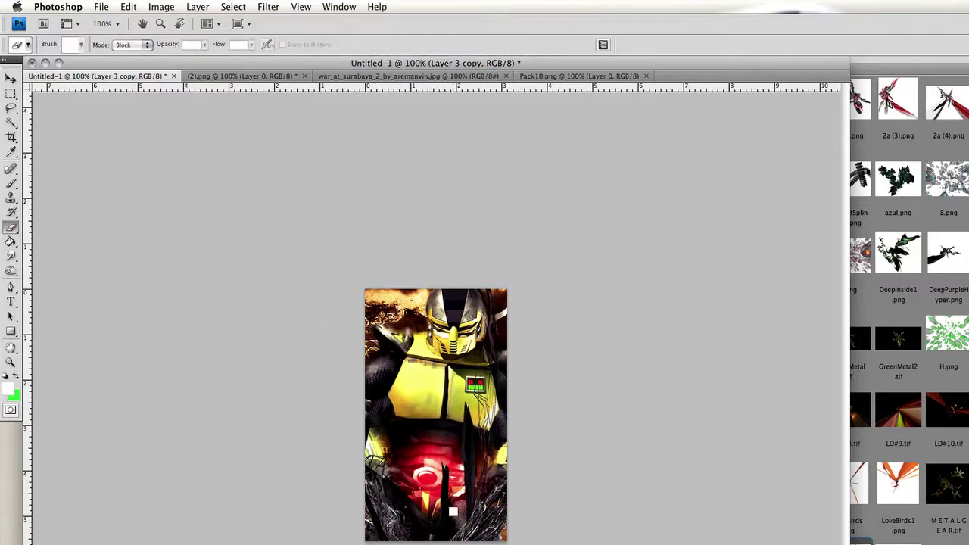
drag(468, 499, 437, 522)
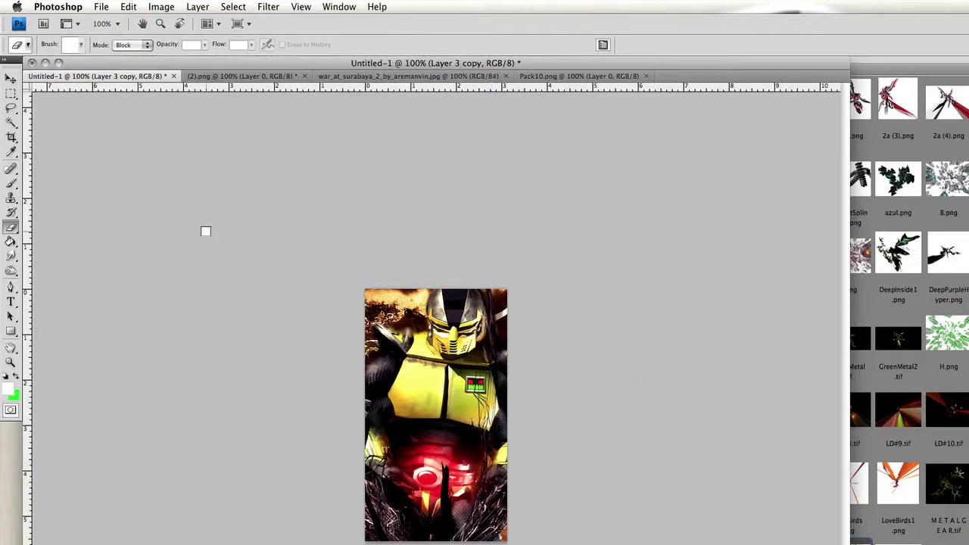
key(ctrl+j)
- Position Layer 3 copy 2 over the fighter's upper left, cycle through the strand layers, and deselect all layers
key(v)
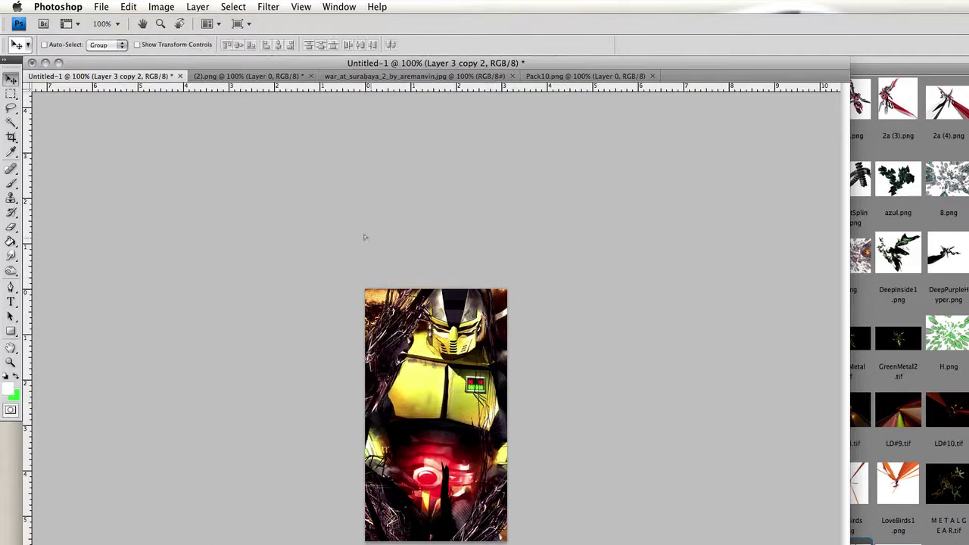
drag(403, 171, 394, 189)
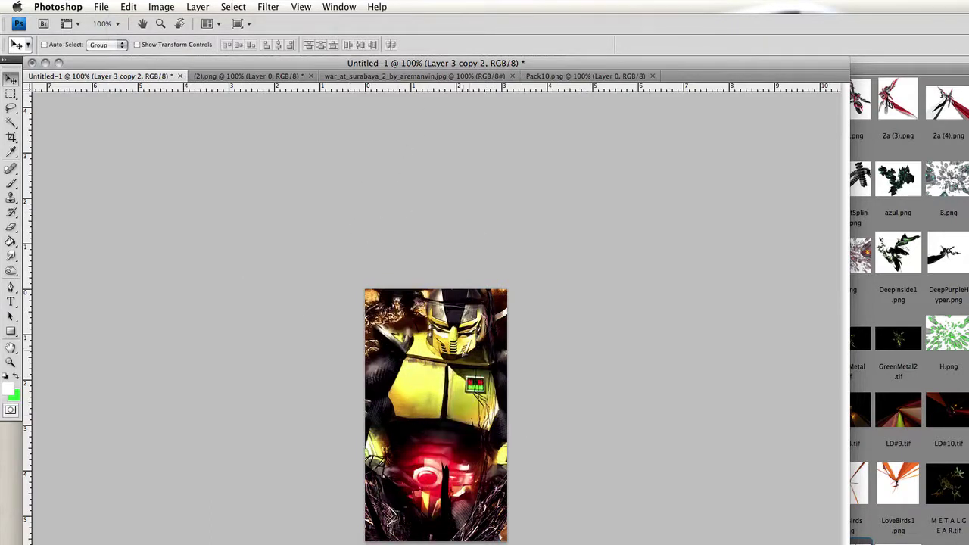
drag(522, 336, 507, 300)
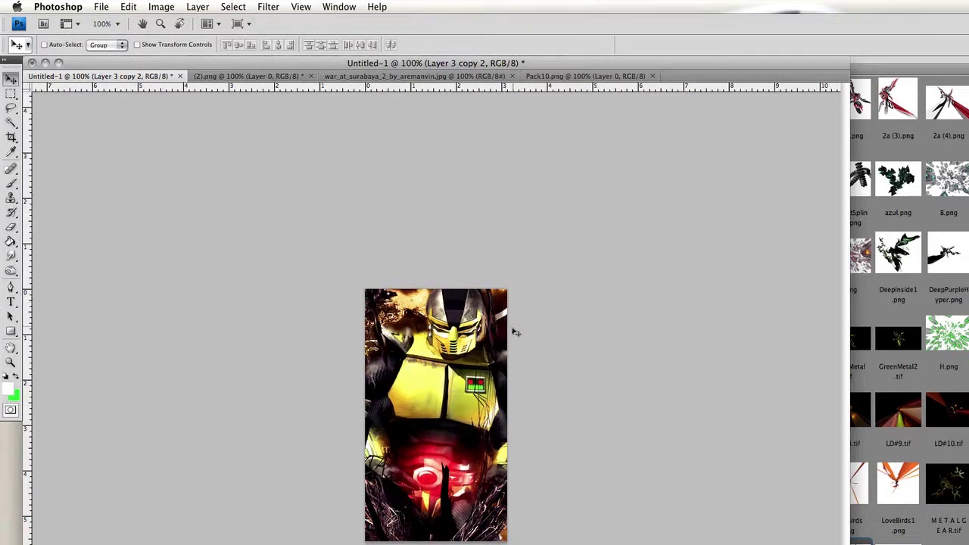
key(alt+bracketleft)
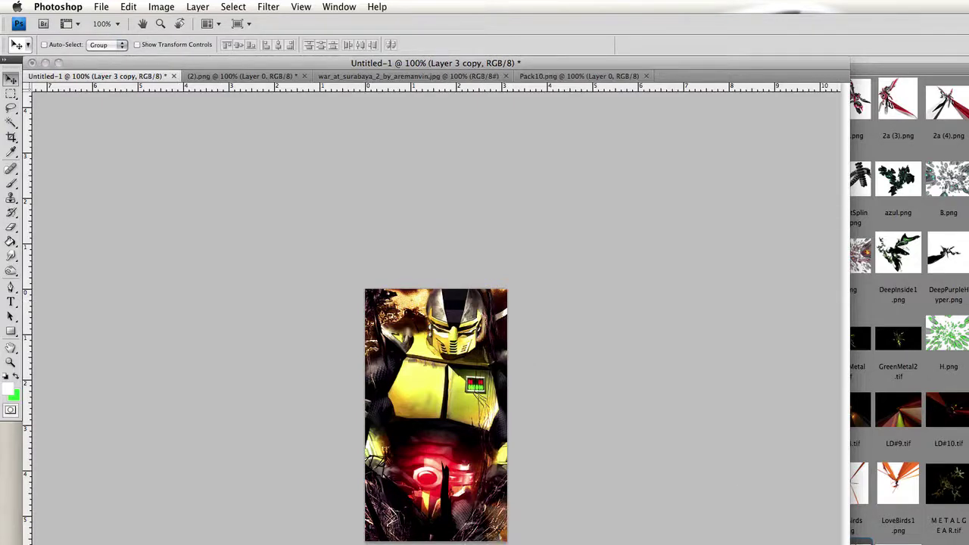
key(alt+bracketleft)
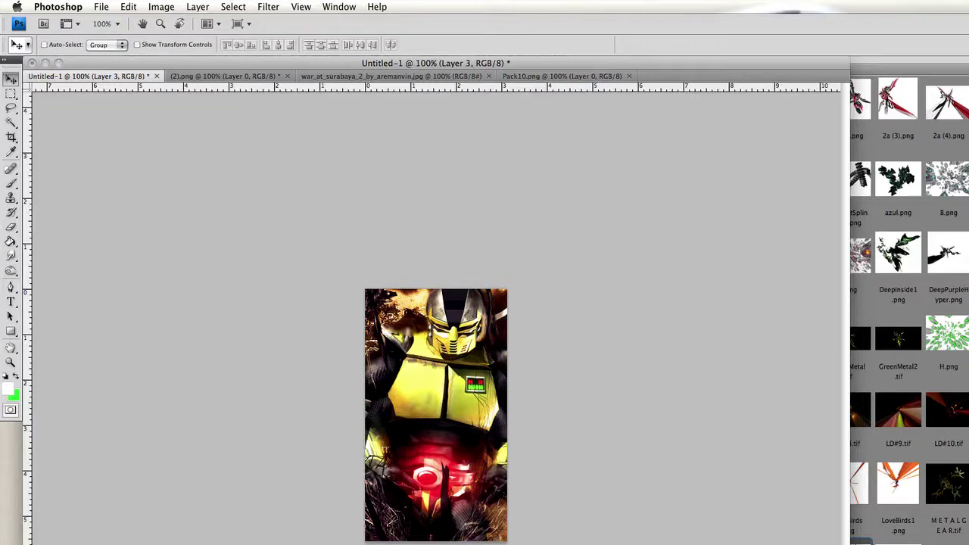
key(alt+bracketright)
key(alt+bracketright)
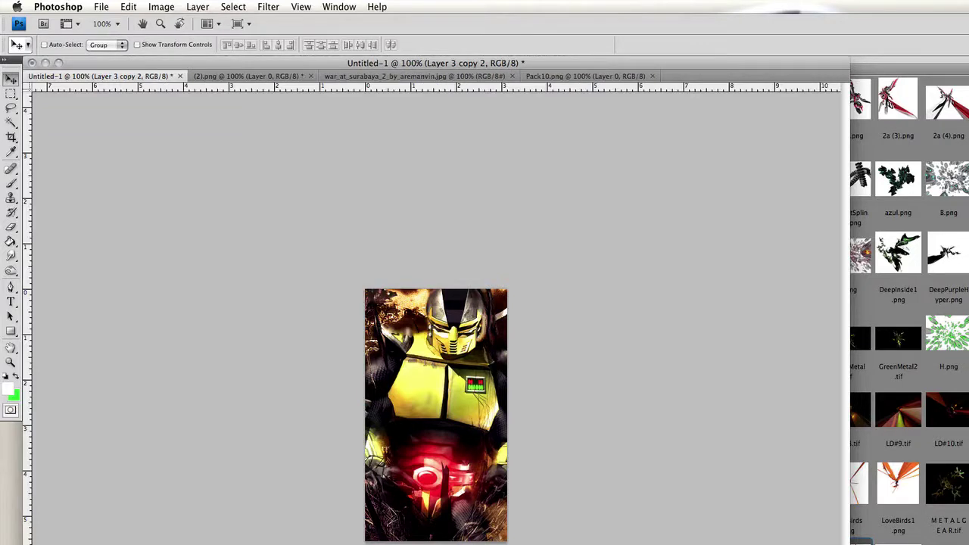
key(ctrl+alt+a)
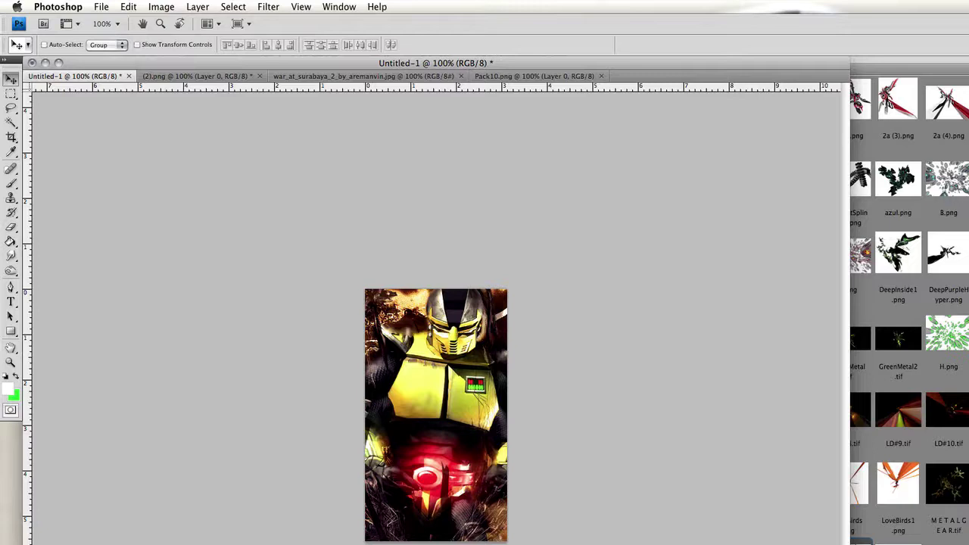
click(796, 513)
- Dismiss the warning and retouch the fighter near the helmet with Blur, Dodge and Burn tools
click(883, 240)
key(alt+bracketleft)
key(alt+bracketleft)
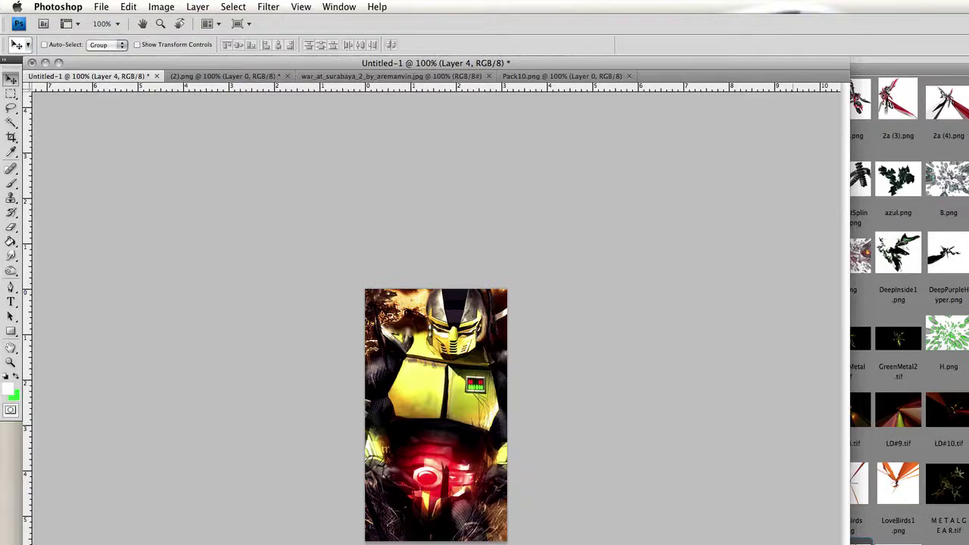
click(11, 256)
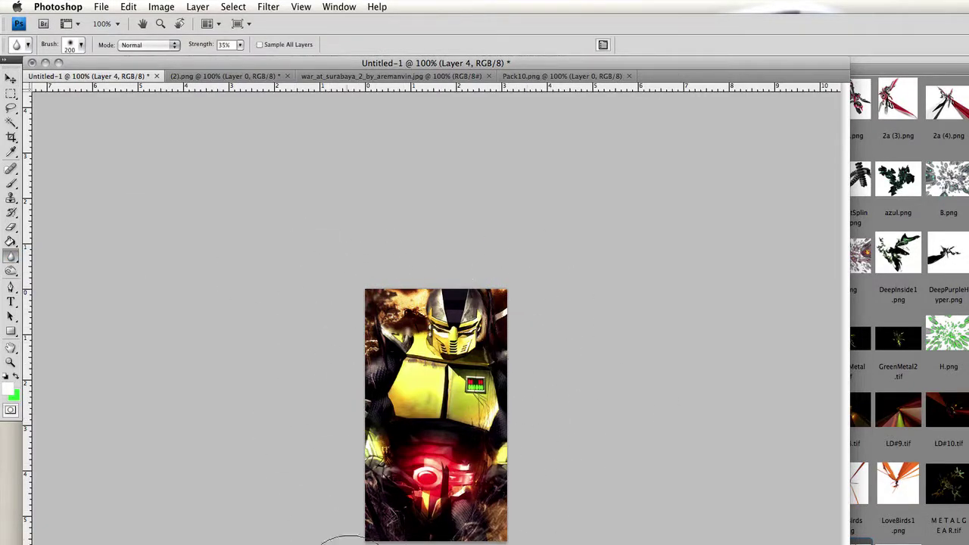
drag(11, 270, 47, 279)
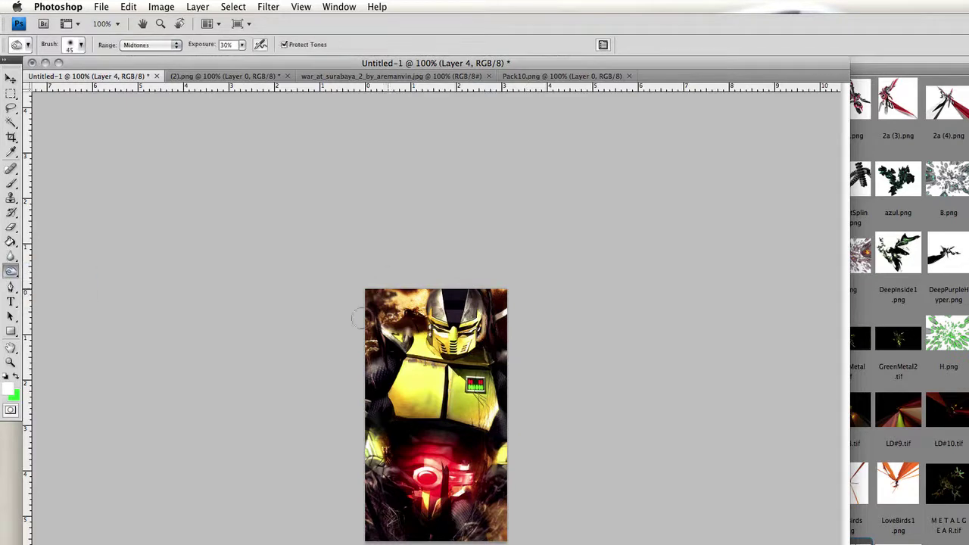
drag(420, 333, 430, 309)
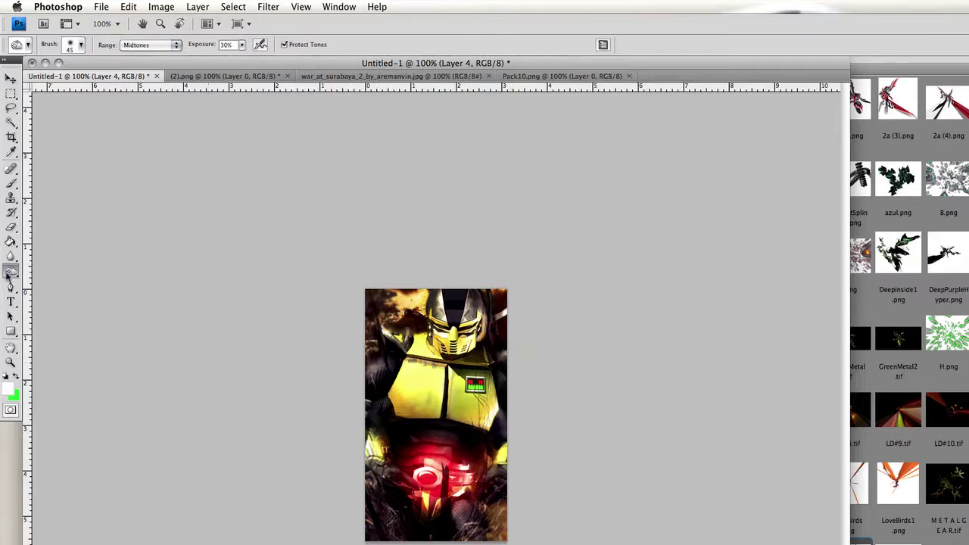
drag(11, 274, 45, 281)
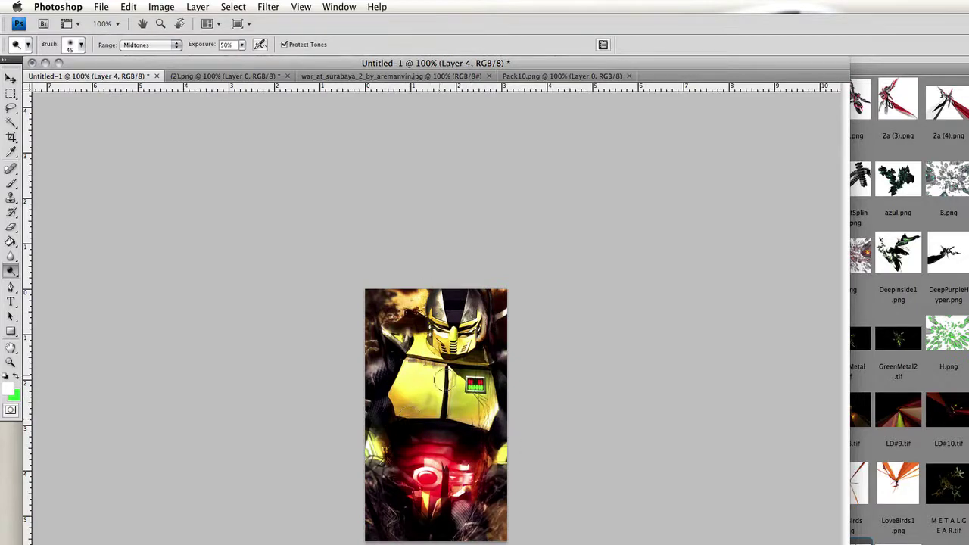
key(super+z)
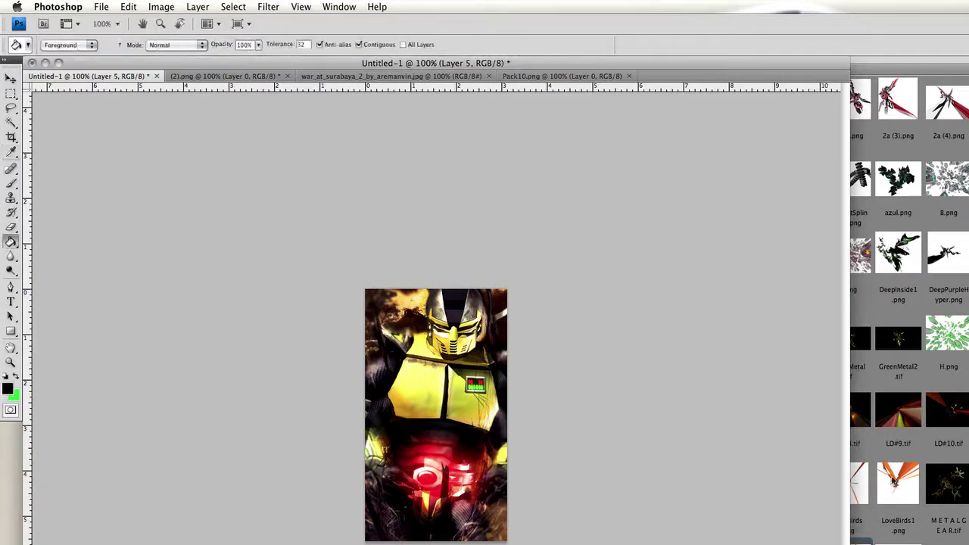
- Add a new layer and stroke the whole canvas with a 2 px black centered border
key(super+alt+o)
key(super+alt+o)
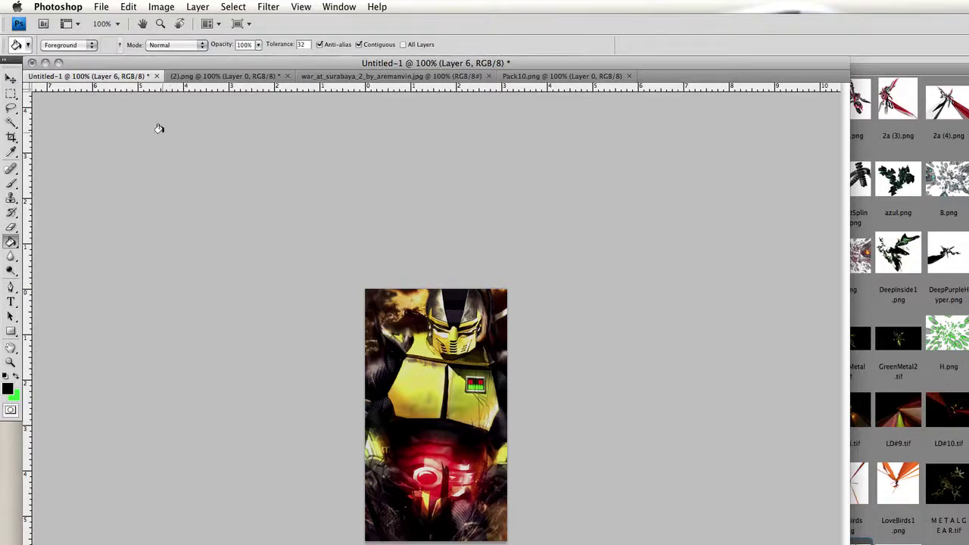
key(ctrl+a)
right_click(312, 350)
click(128, 7)
click(140, 208)
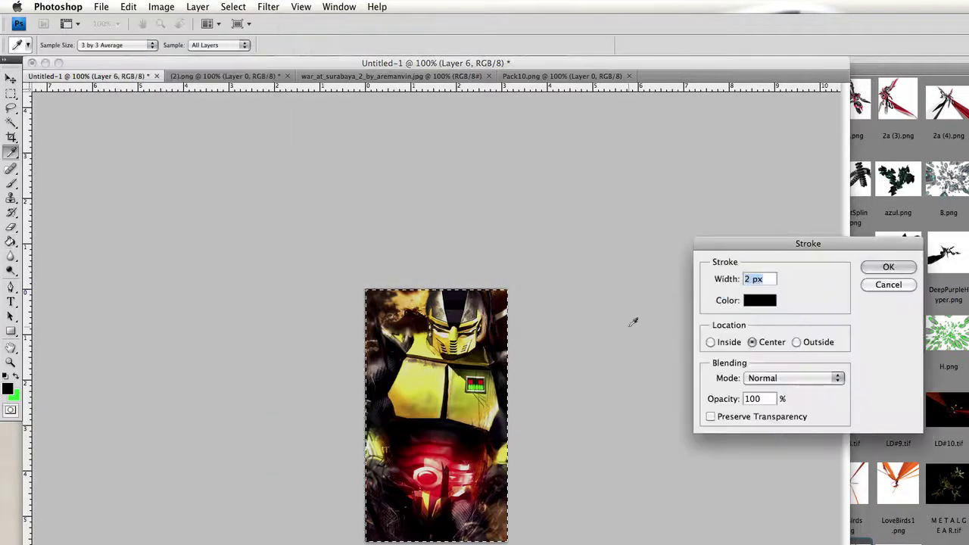
key(Return)
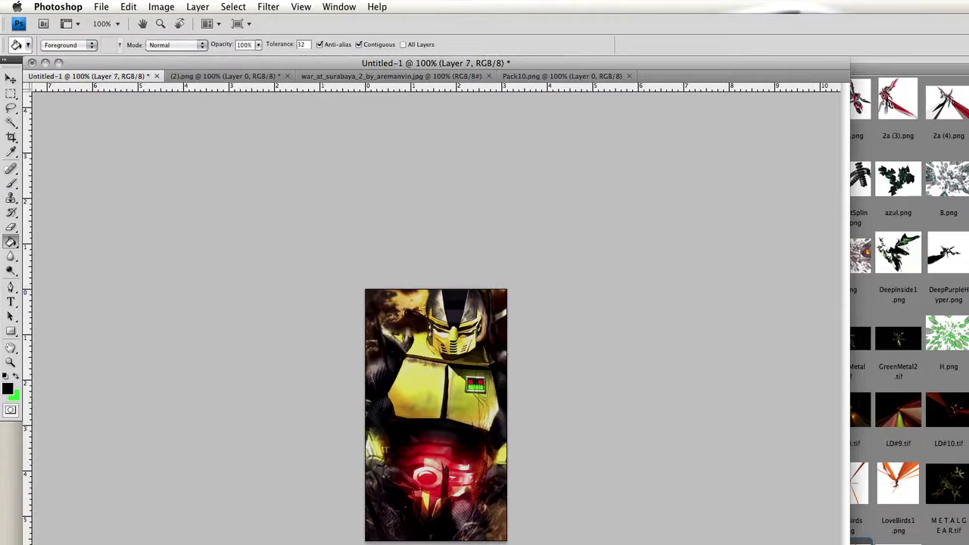
click(268, 7)
mouse_move(296, 280)
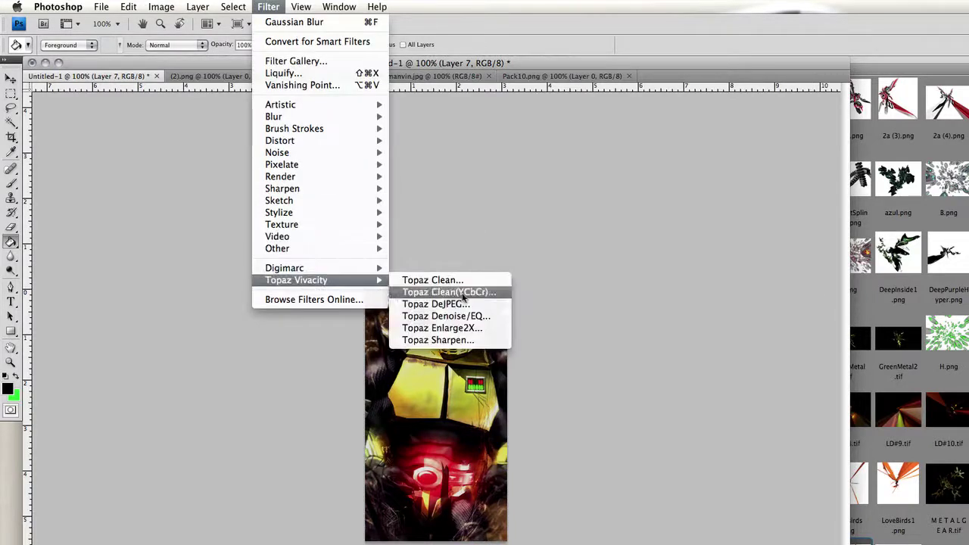
- Apply Topaz Clean with the Clean Radius raised to about 4.31
click(433, 280)
click(605, 407)
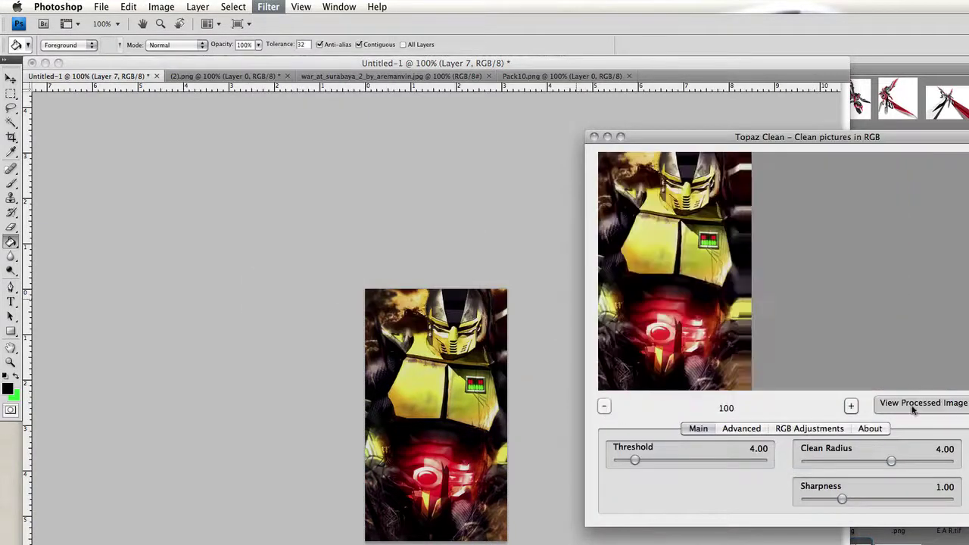
drag(894, 462, 900, 463)
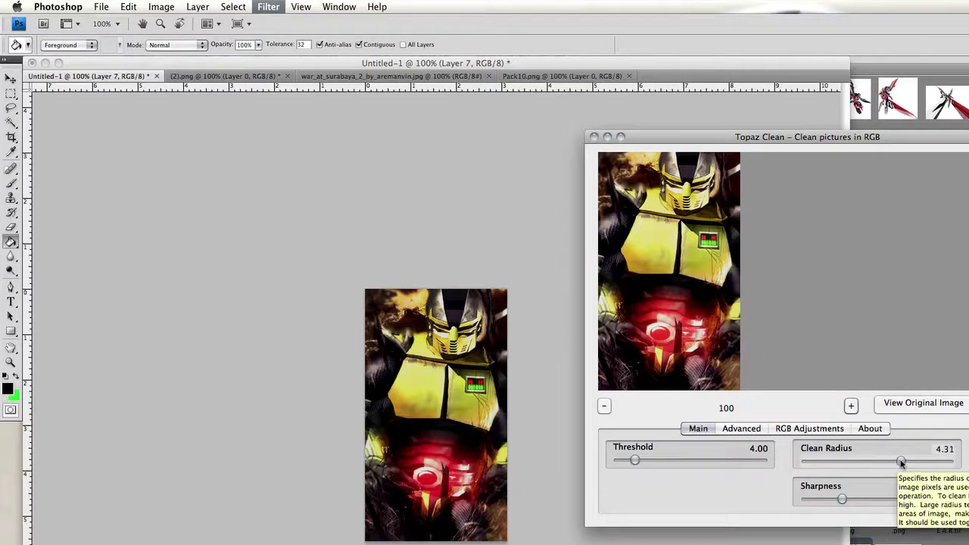
key(Return)
- Open Topaz DeNoise and cancel it without applying
click(268, 7)
mouse_move(296, 280)
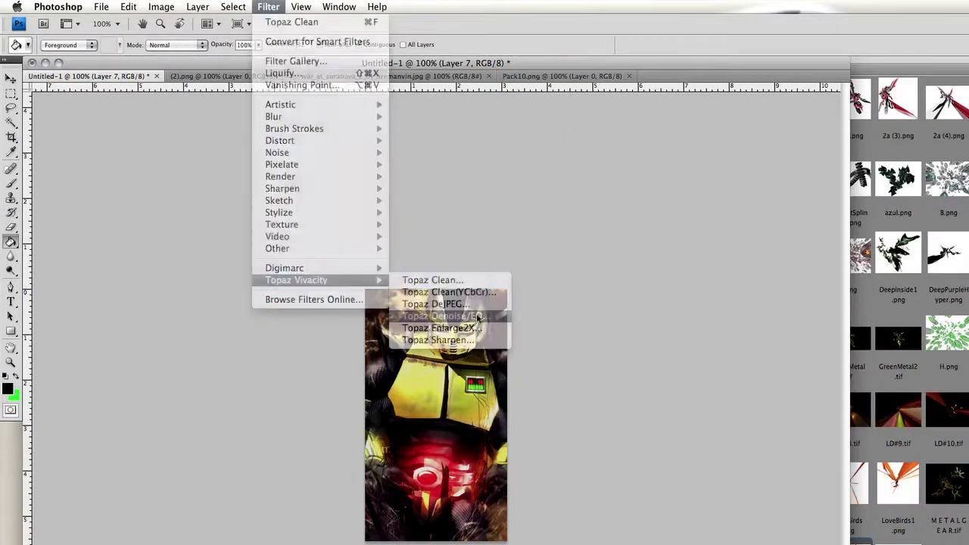
click(433, 293)
key(Escape)
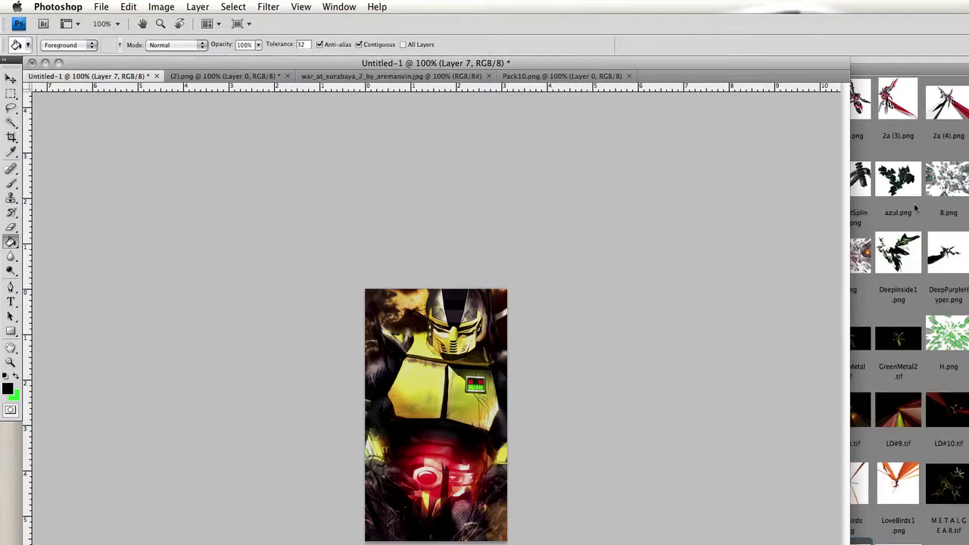
- Add red 'RED' text and move it onto the fighter's chest
click(11, 301)
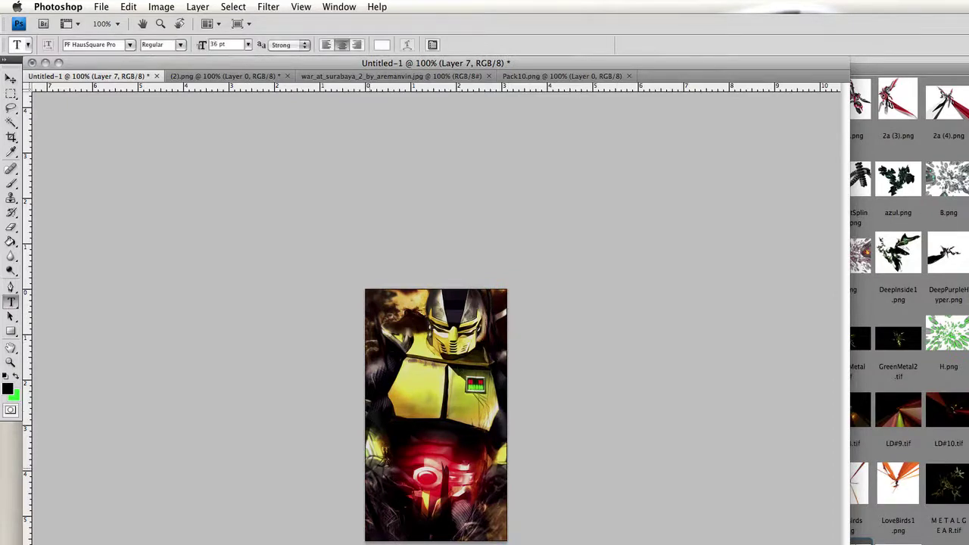
click(391, 422)
text(RED)
key(super+a)
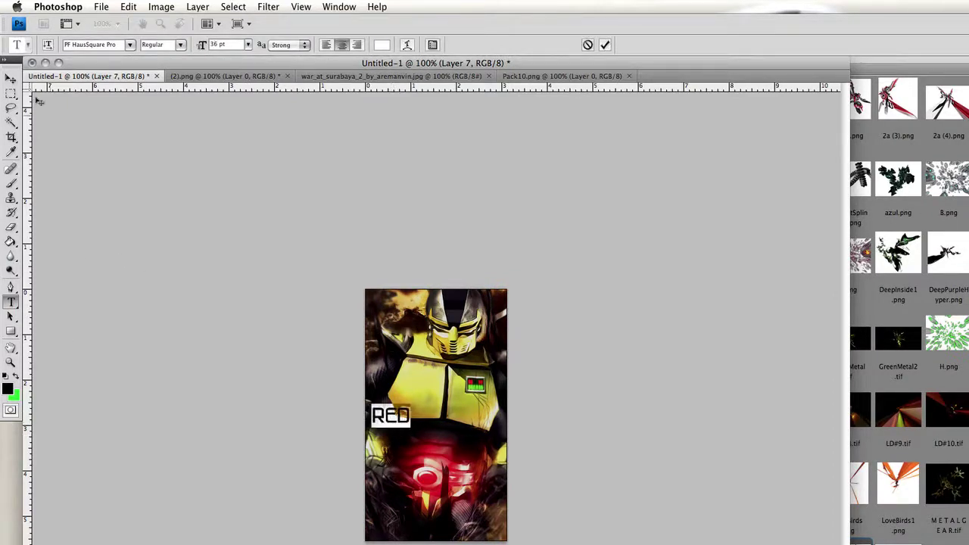
click(8, 390)
click(10, 78)
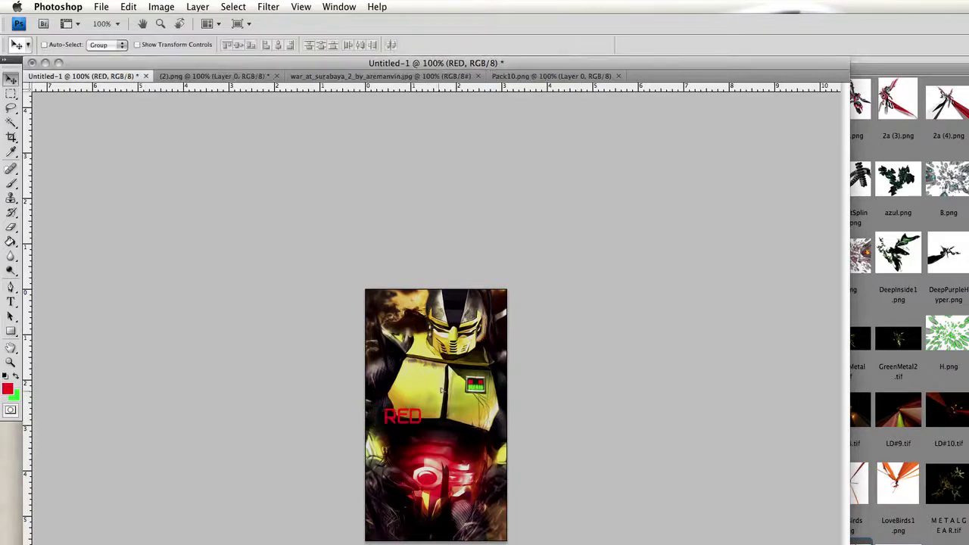
drag(397, 417, 415, 395)
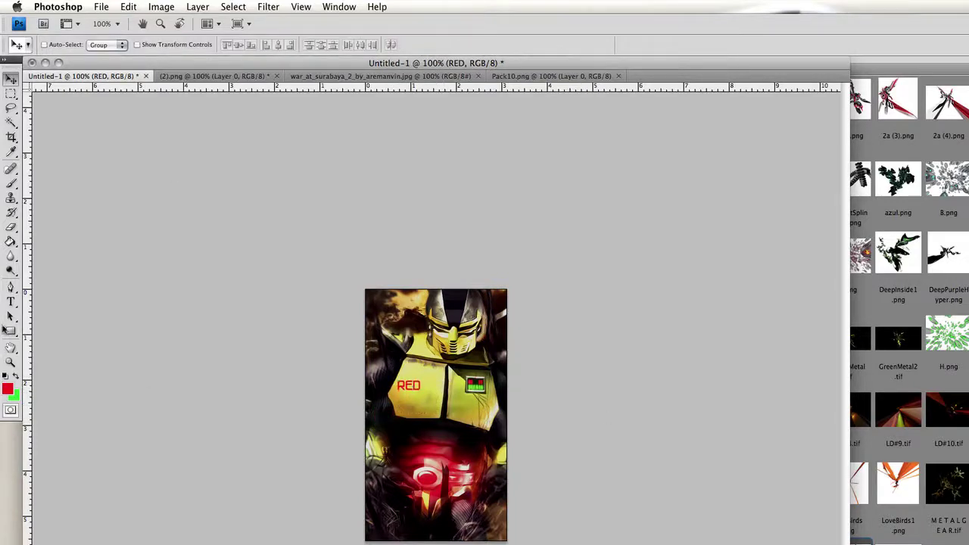
- Add white 'ALERT' text in a techno font, scaled down under RED
click(11, 302)
click(413, 408)
text(ALERT)
key(super+a)
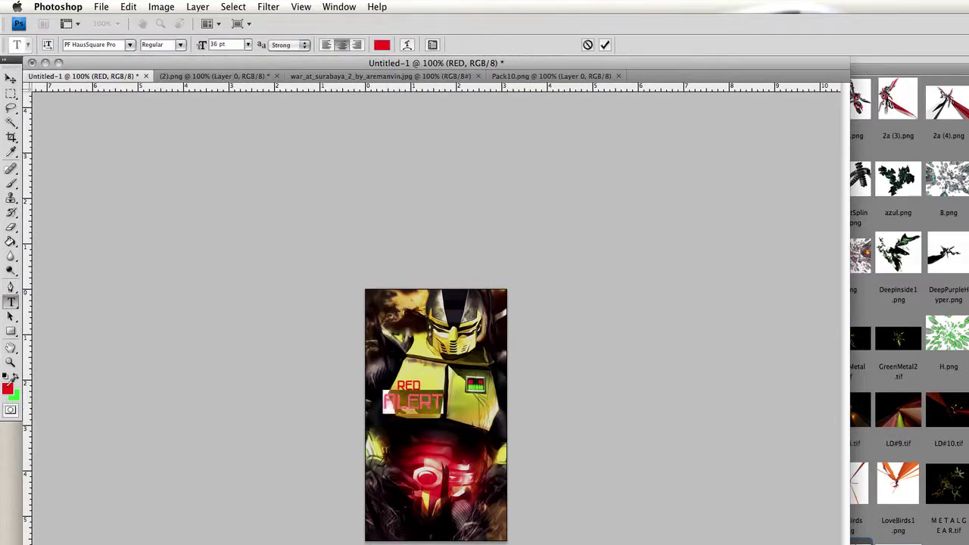
click(134, 45)
scroll(182, 281, down, 5)
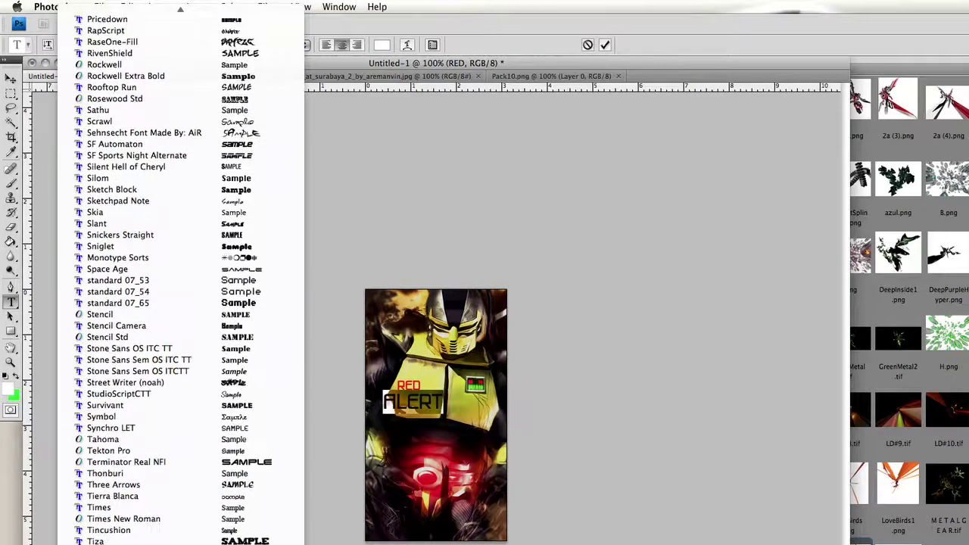
click(113, 461)
key(ctrl+t)
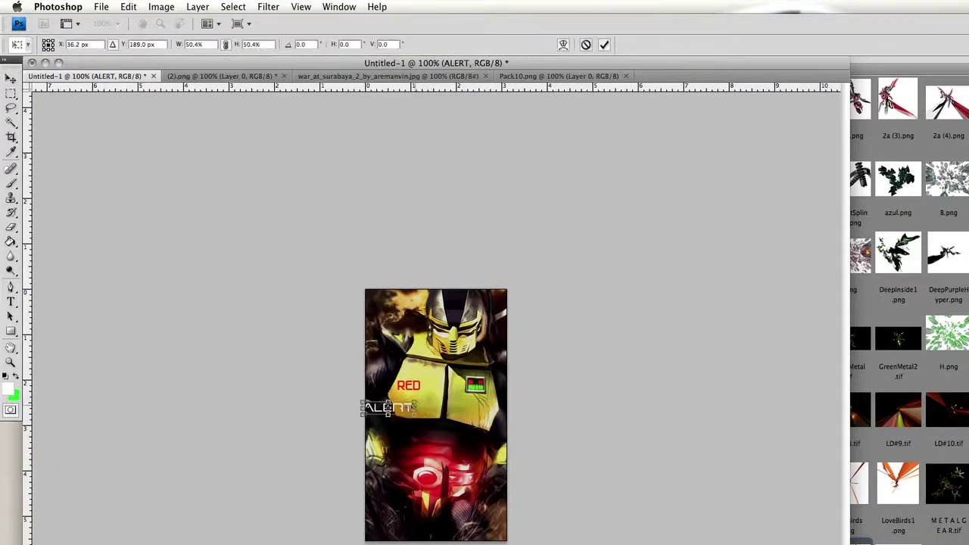
drag(363, 414, 427, 413)
key(Return)
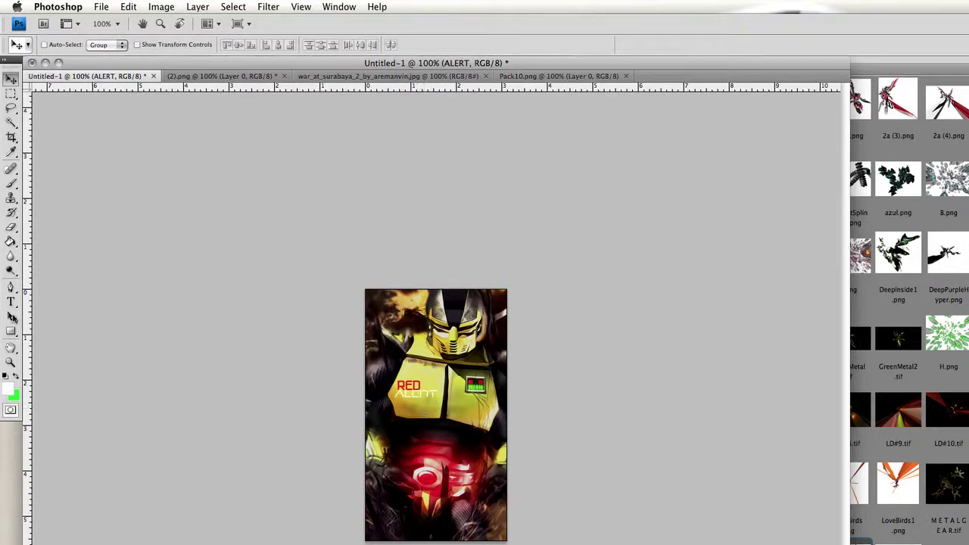
- Type 'NV' text near the helmet and select it
click(11, 301)
click(406, 339)
text(NV)
key(ctrl+a)
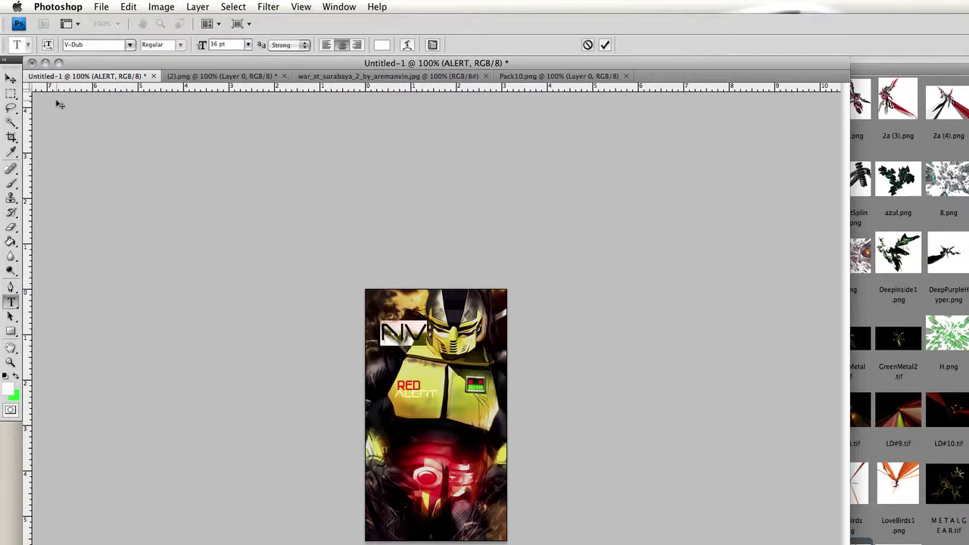
- Shrink NV to about 31%, rotate it -90° and place it beside RED
click(10, 79)
key(ctrl+t)
drag(429, 320, 392, 331)
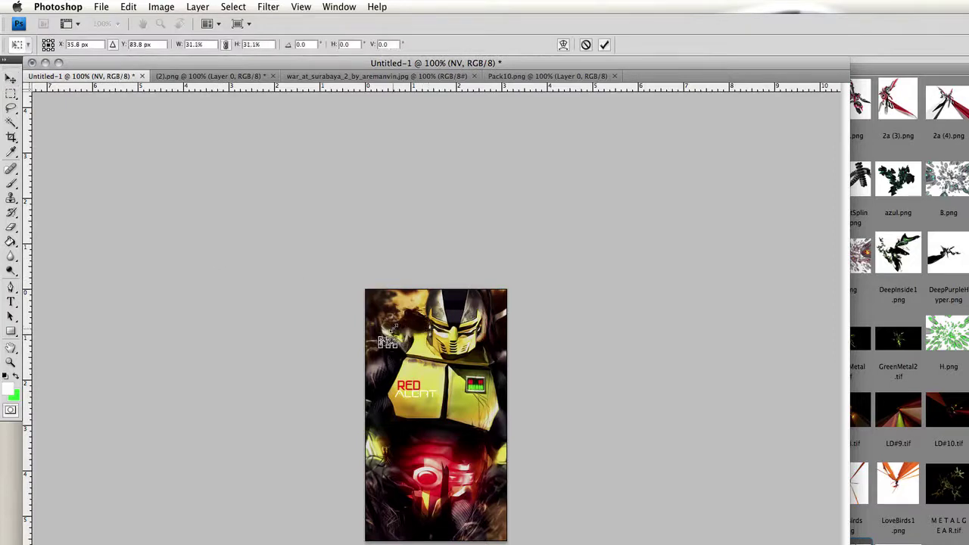
key(Return)
key(ctrl+t)
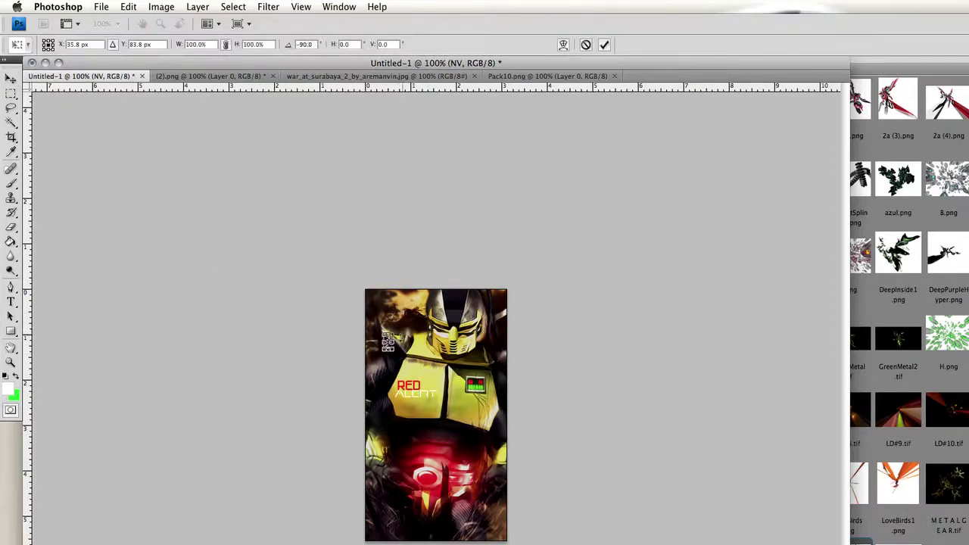
key(Return)
key(ctrl+t)
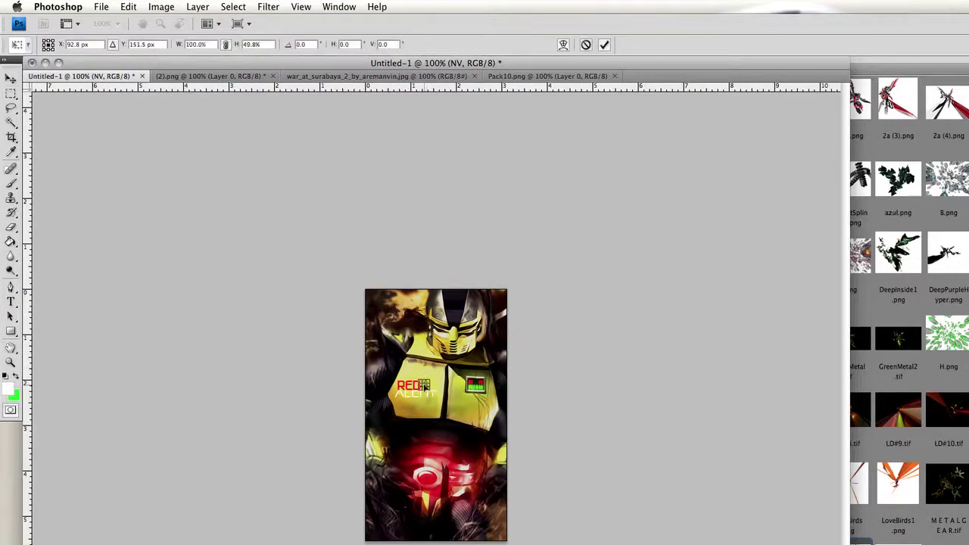
key(Return)
- Add a brush layer, choose a cross-shaped brush and reset to default black paint
click(11, 184)
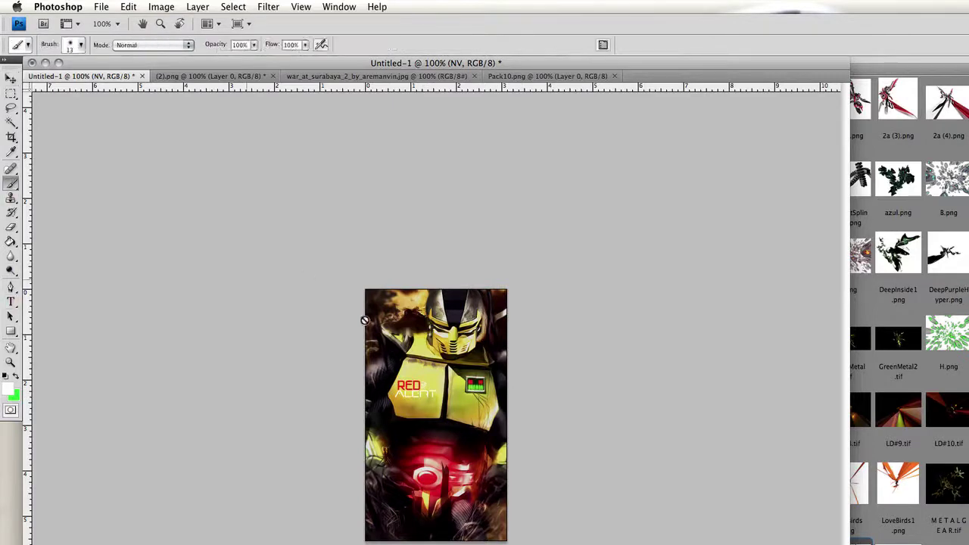
key(ctrl+shift+alt+n)
click(84, 44)
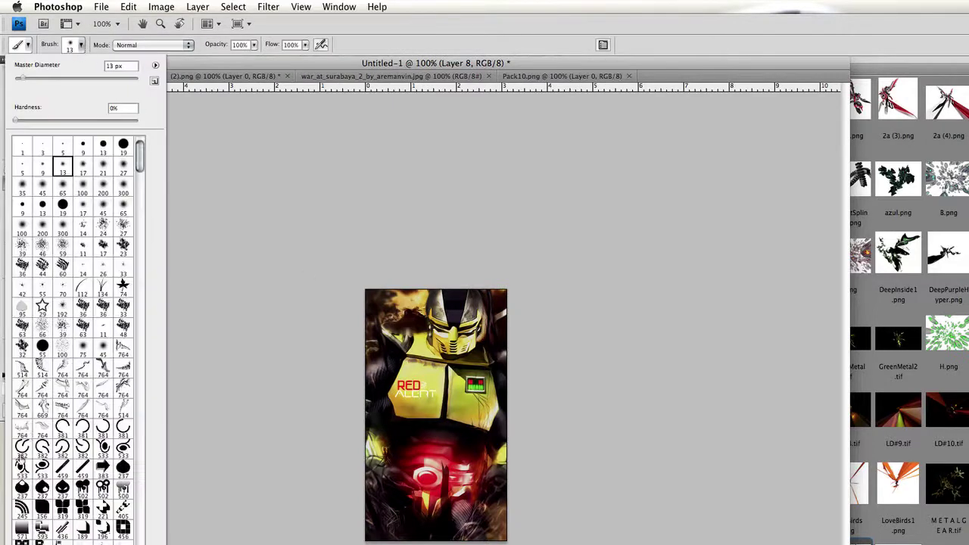
scroll(75, 341, down, 5)
click(82, 496)
click(394, 390)
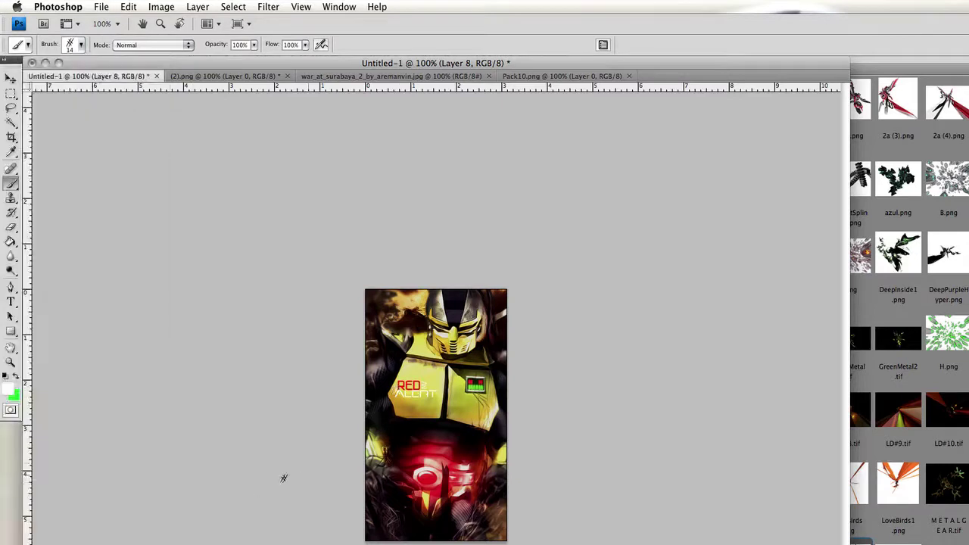
key(d)
- Pick the 48 px cross brush, add another new layer and switch to the Pen tool
click(81, 46)
double_click(123, 496)
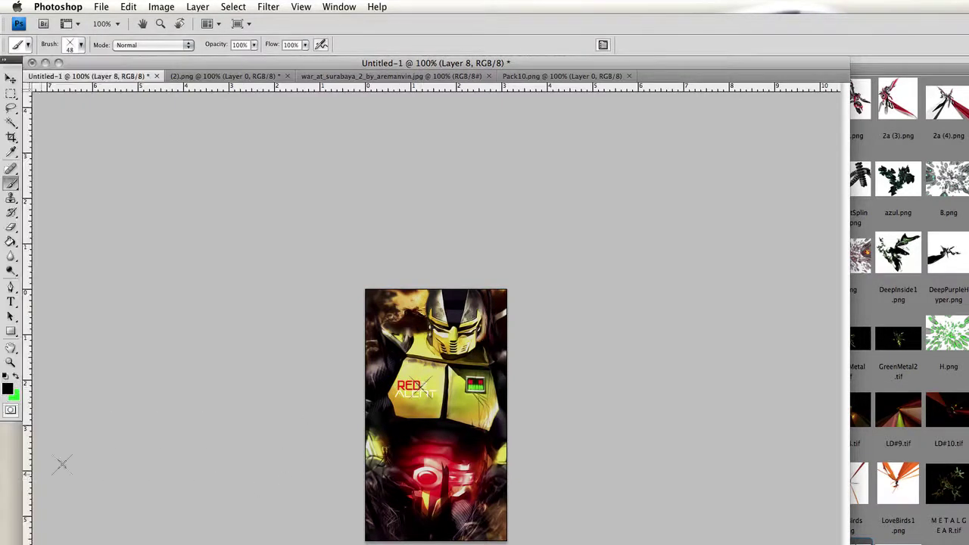
click(11, 287)
key(ctrl+shift+alt+n)
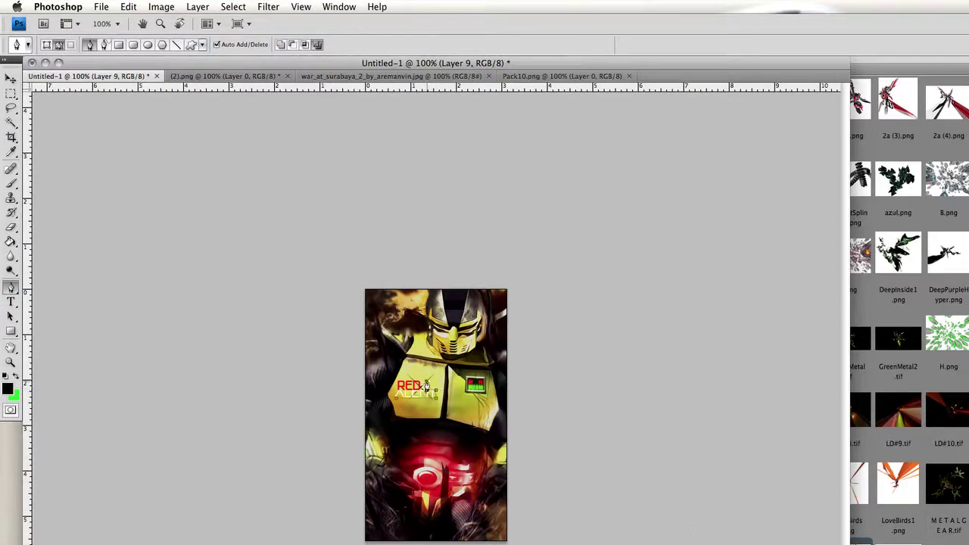
- Stroke the path around RED ALERT with the brush, then delete the path
right_click(430, 396)
click(463, 471)
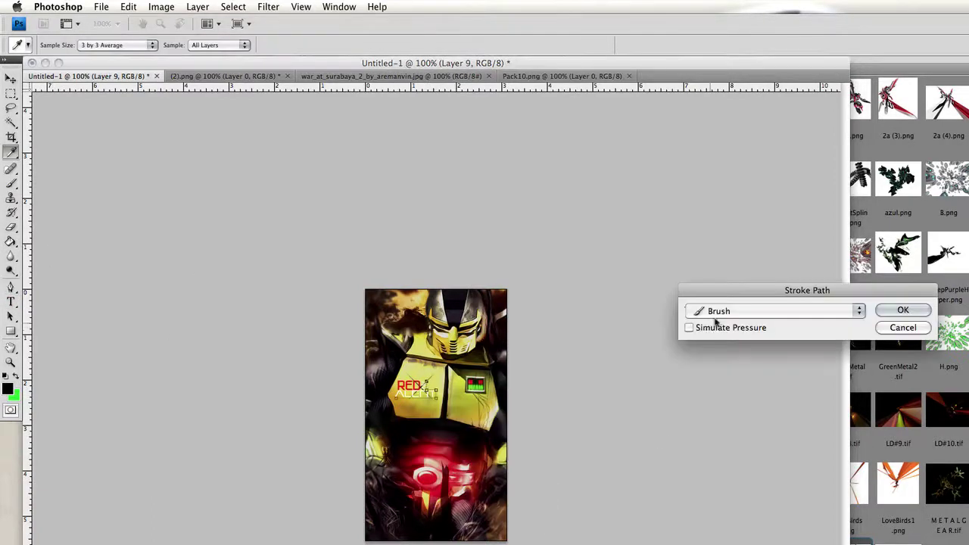
click(833, 309)
click(837, 311)
key(Return)
right_click(455, 347)
click(487, 369)
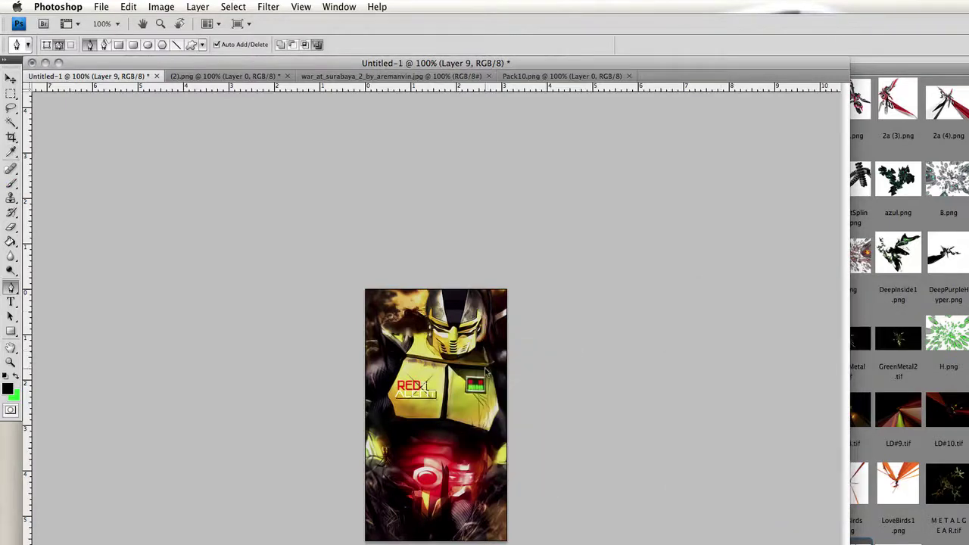
- Add a new Layer 10 and get the Brush tool ready with its presets
key(h)
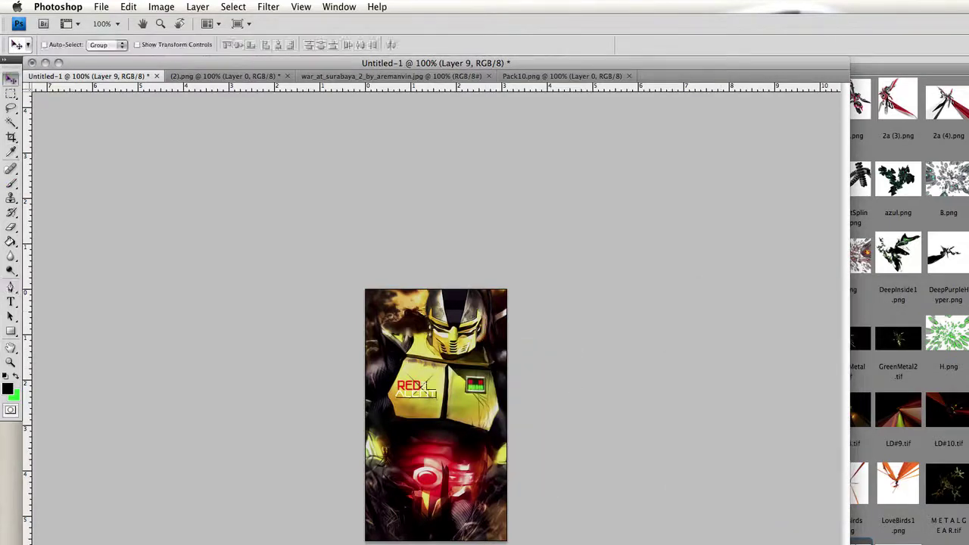
key(i)
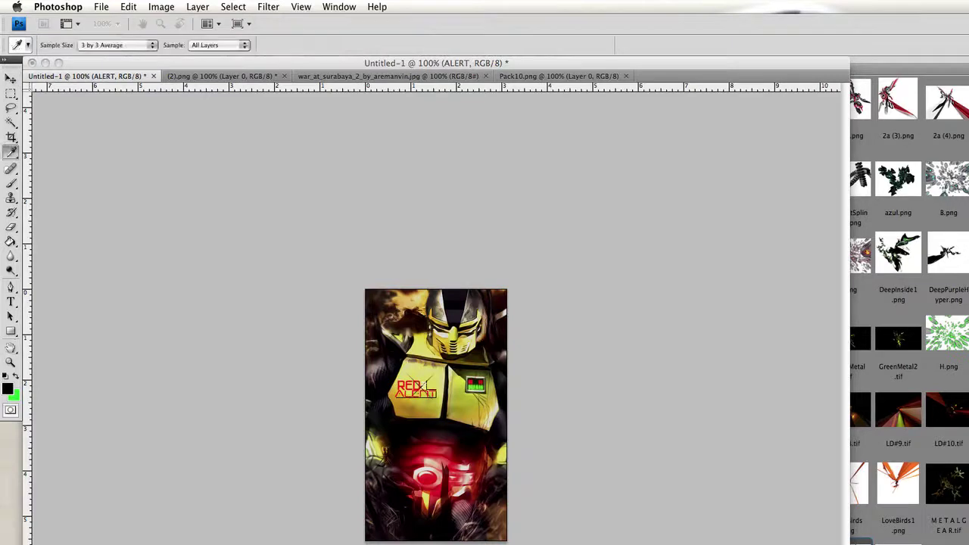
key(h)
key(v)
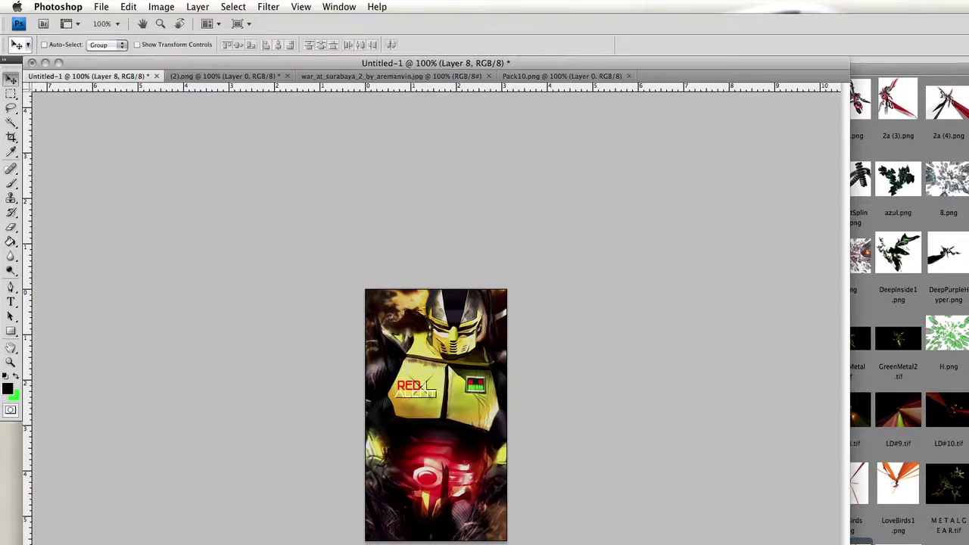
key(ctrl+shift+alt+n)
key(b)
click(72, 45)
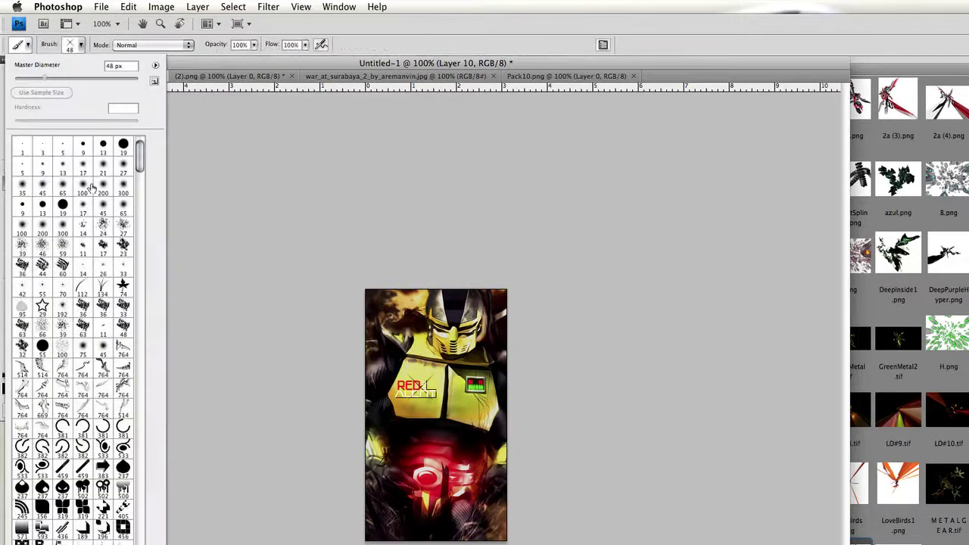
- Try dark brush strokes around RED ALERT, undo them, then check the ALERT and RED layers
click(575, 354)
mouse_move(409, 382)
mouse_down()
mouse_move(424, 393)
mouse_move(397, 395)
mouse_up()
key(ctrl+z)
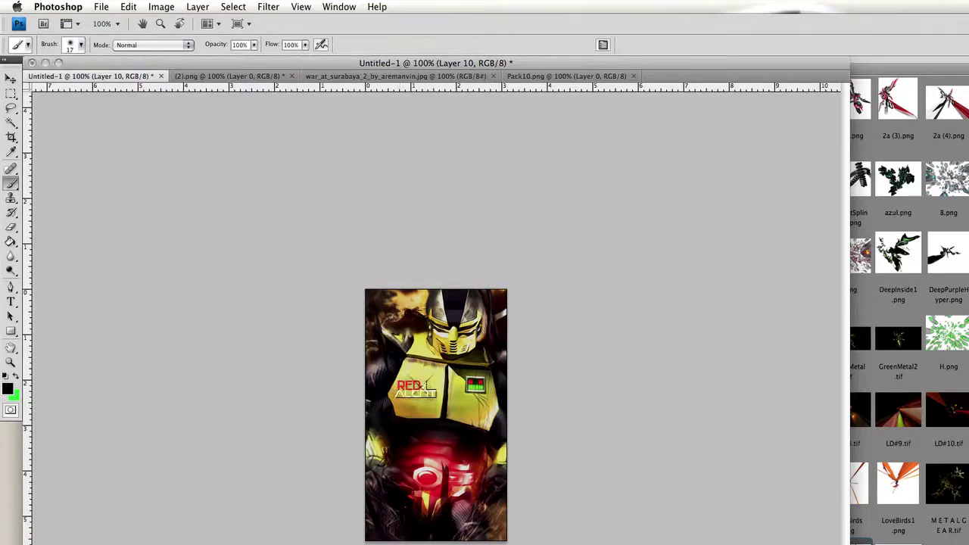
key(alt+bracketright)
key(h)
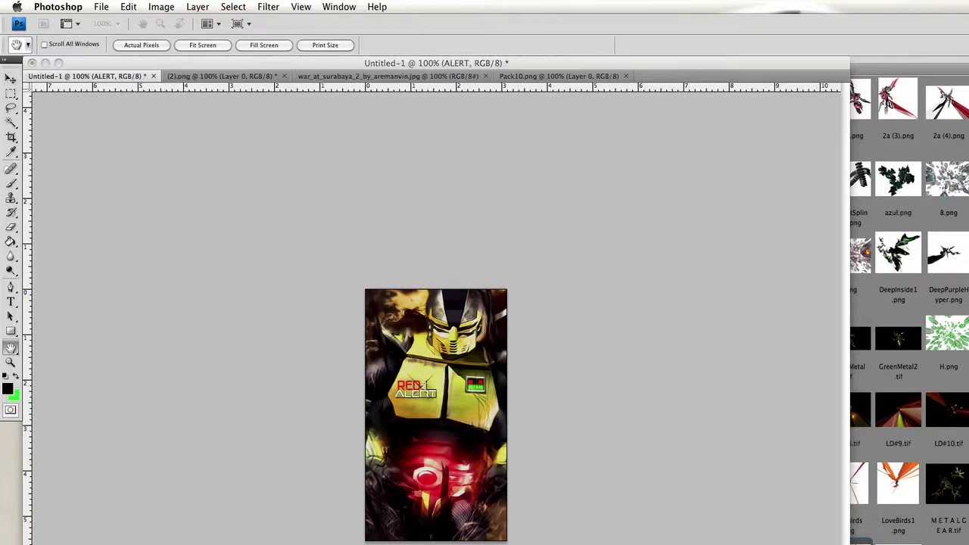
key(alt+bracketright)
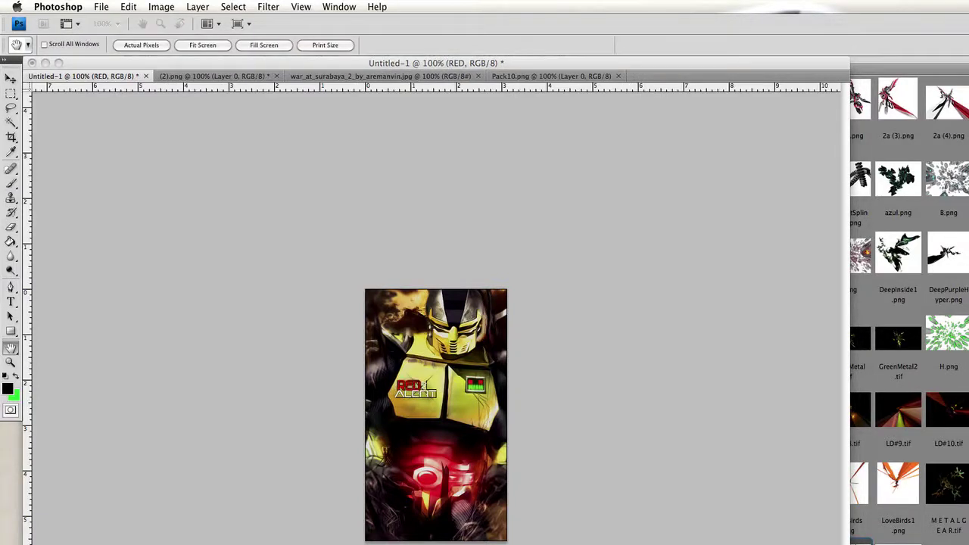
- Add Layer 11, try Topaz DeNoise and cancel, then create Layer 12 above the artwork
key(b)
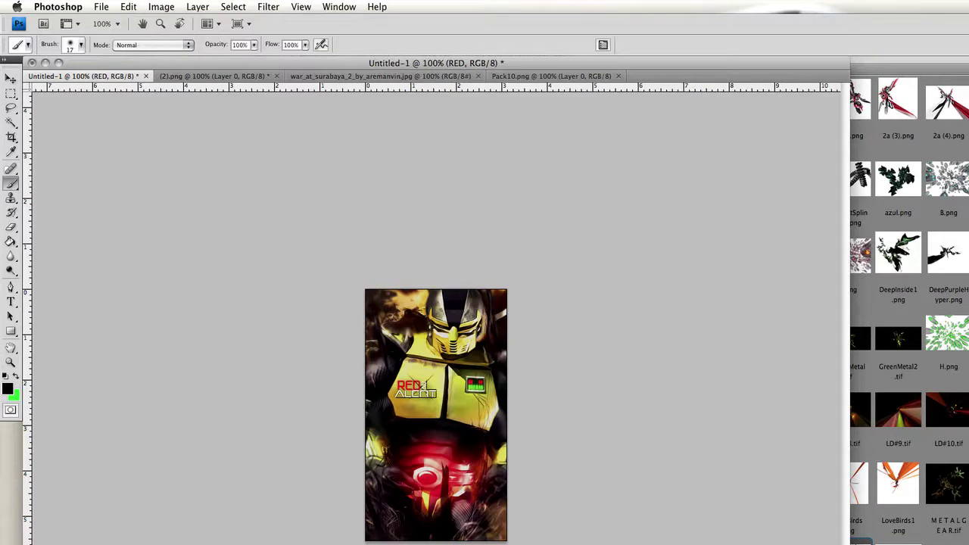
key(ctrl+shift+alt+n)
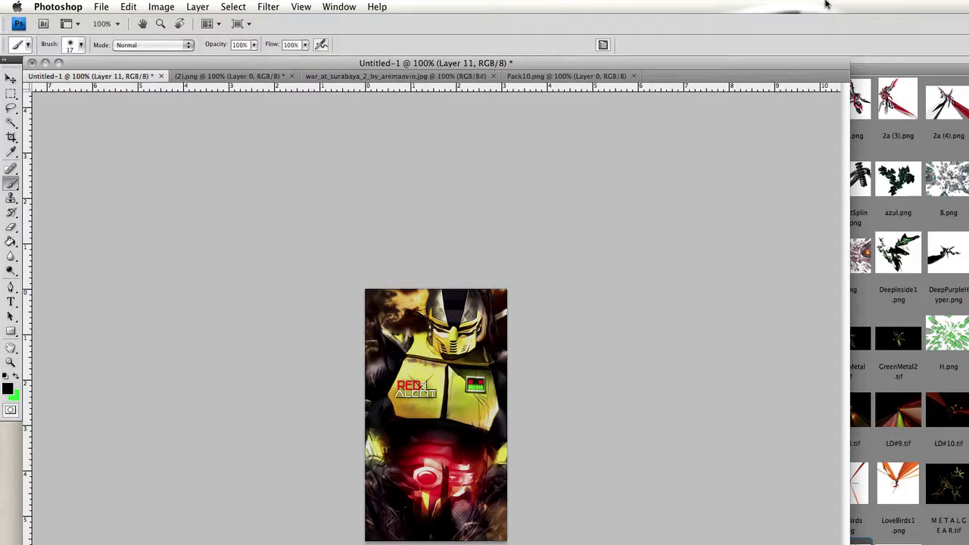
click(268, 6)
click(443, 317)
key(Escape)
click(267, 5)
key(Escape)
key(ctrl+shift+alt+e)
- Open Lighting Effects and position the light, trying Omni before settling on Spotlight
click(268, 6)
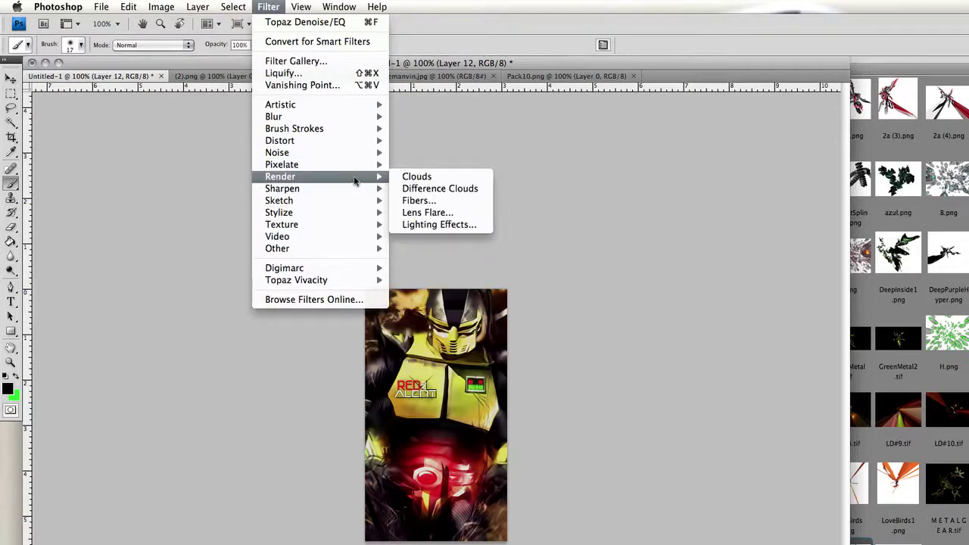
click(571, 246)
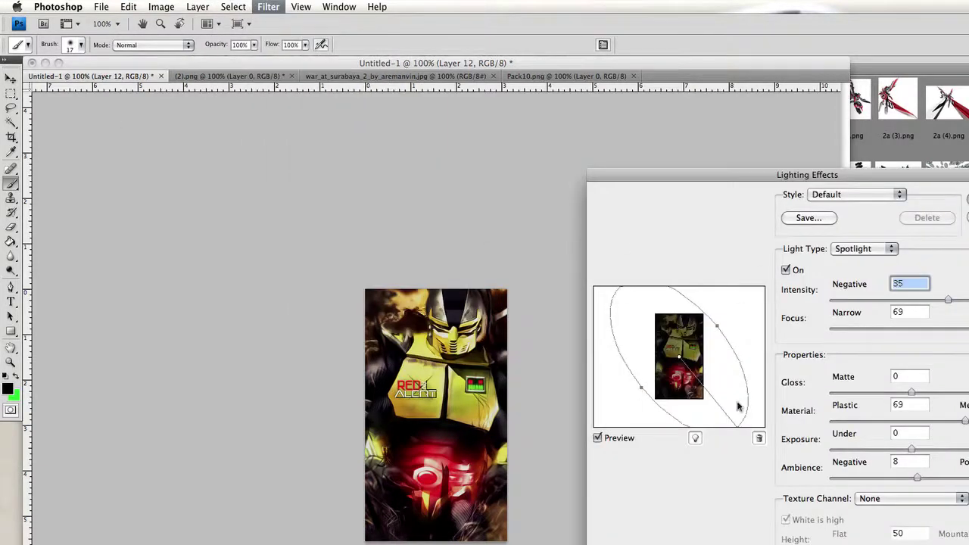
mouse_move(738, 406)
mouse_down()
mouse_move(588, 281)
mouse_move(835, 275)
mouse_up()
click(864, 248)
click(861, 237)
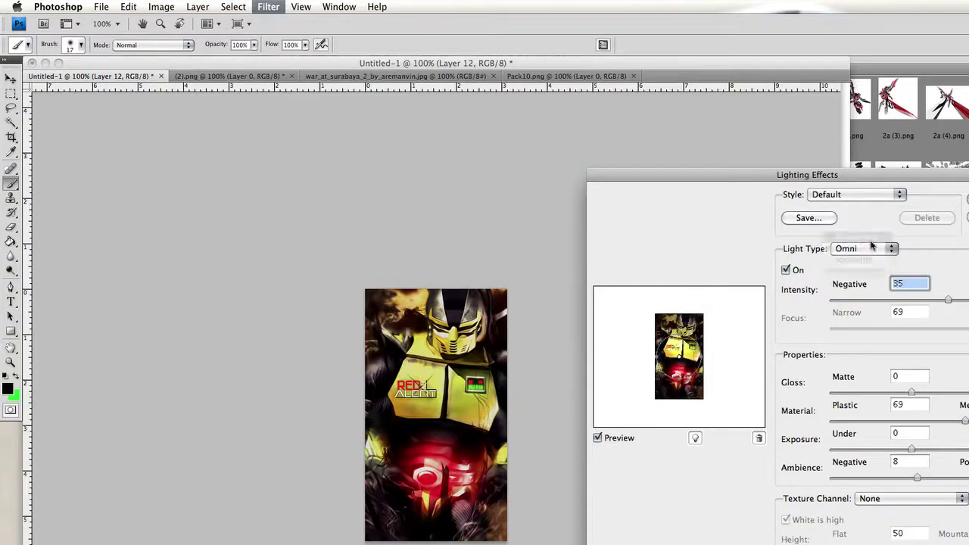
drag(684, 353, 671, 413)
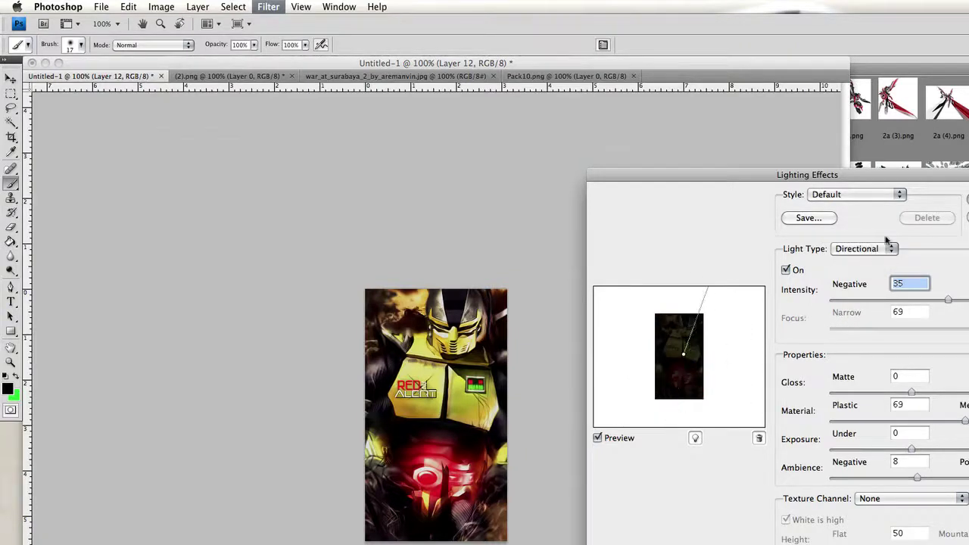
click(864, 248)
click(861, 261)
click(863, 249)
click(861, 237)
drag(683, 356, 709, 328)
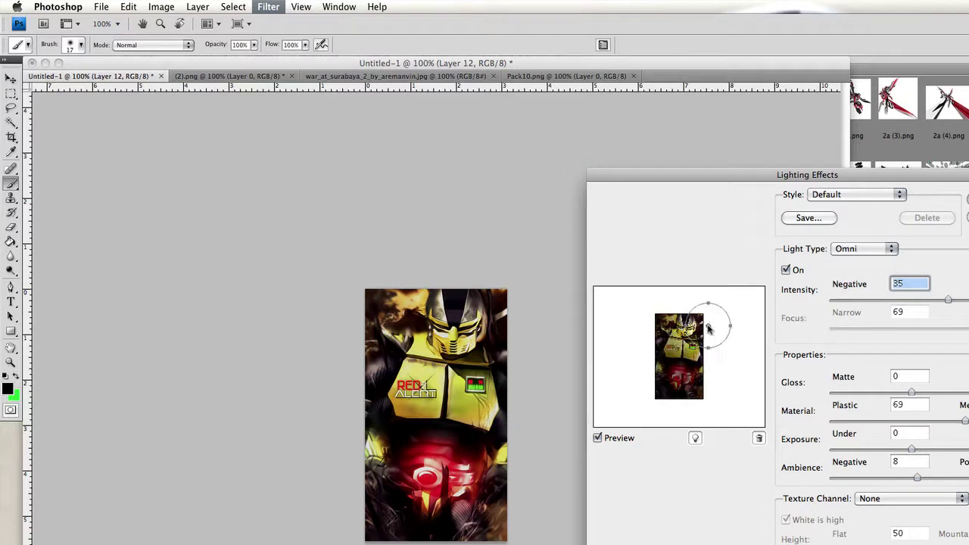
click(863, 249)
click(861, 261)
- Set spotlight intensity 38, gloss 23 and ambience 0, then apply the lighting
mouse_move(948, 299)
mouse_down()
mouse_move(965, 301)
mouse_move(930, 303)
mouse_move(941, 300)
mouse_move(943, 329)
mouse_move(968, 328)
mouse_up()
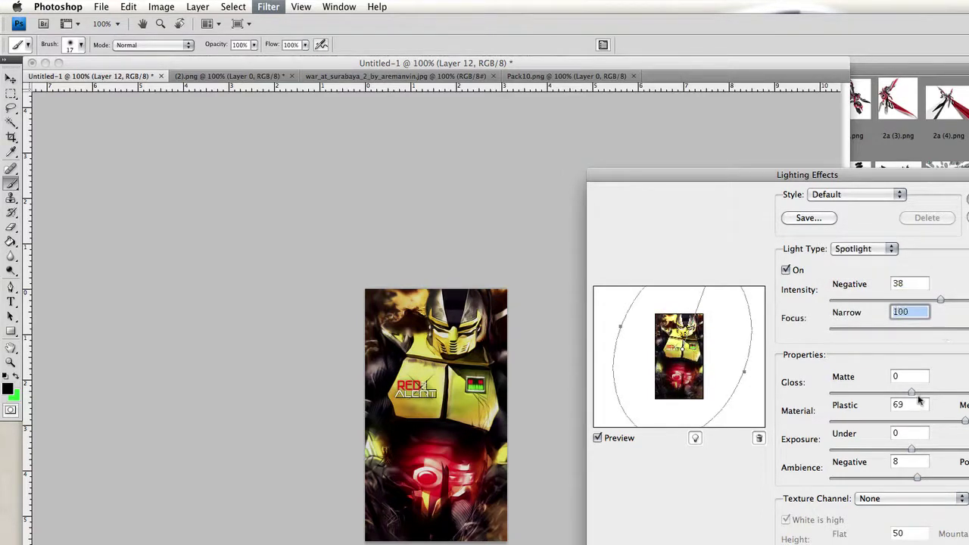
drag(913, 393, 929, 393)
drag(918, 478, 926, 478)
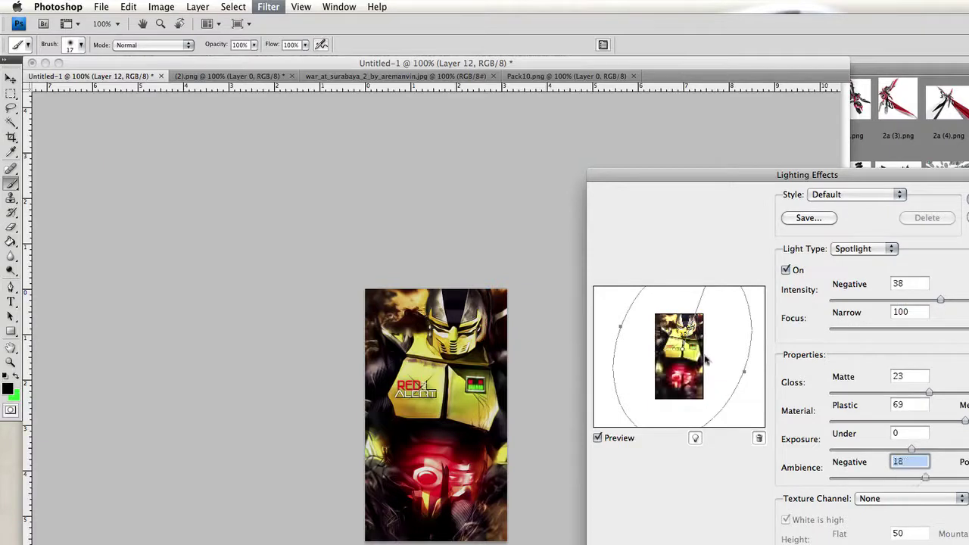
text(0)
drag(684, 349, 695, 346)
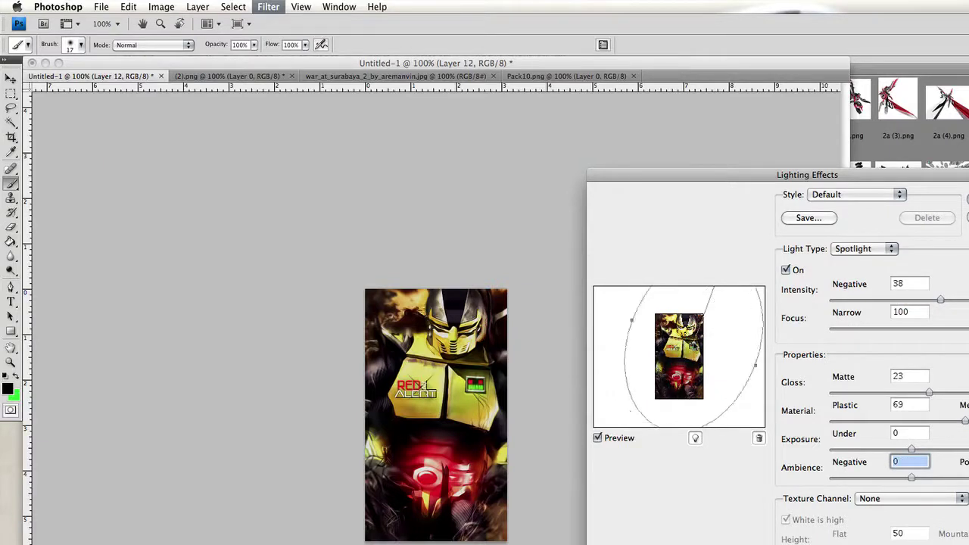
key(Return)
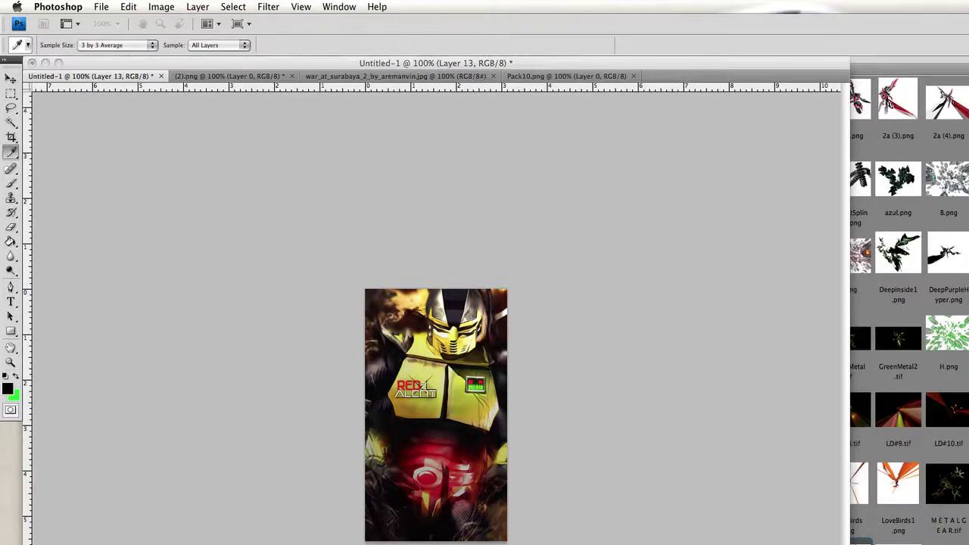
- Enlarge the brush diameter to 360 px
click(76, 45)
mouse_move(71, 79)
mouse_down()
mouse_move(129, 81)
mouse_move(116, 80)
mouse_up()
click(528, 199)
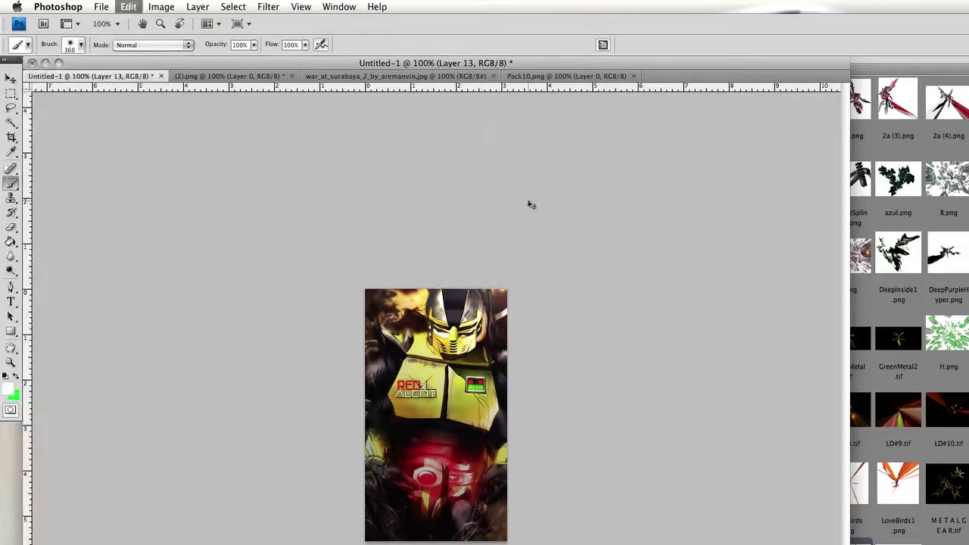